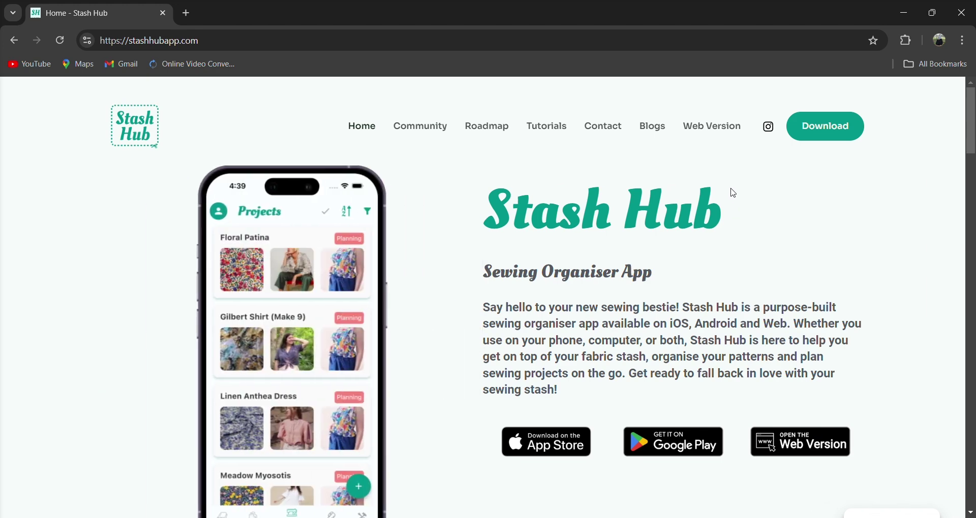
# - Open the Stash Hub web version and review the preferences, account options and links in Settings
pyautogui.click(713, 131)
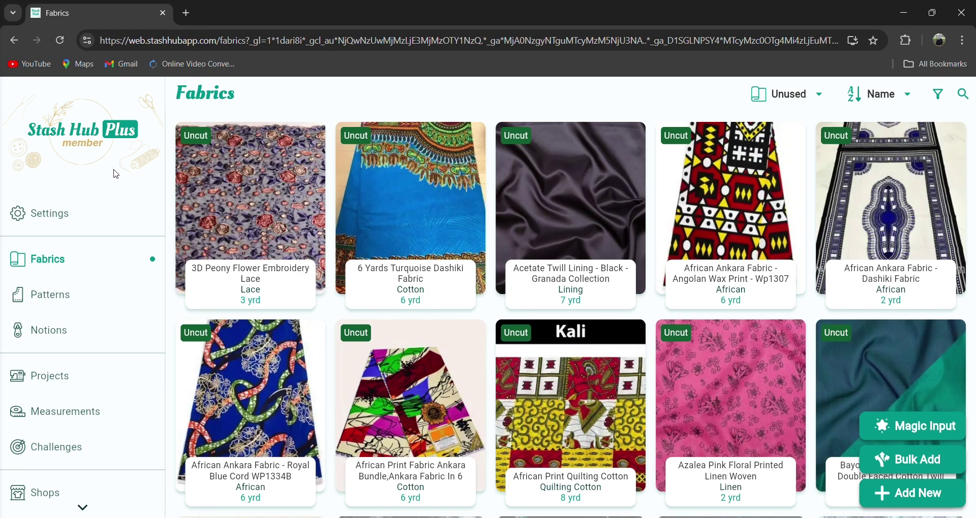
pyautogui.click(55, 216)
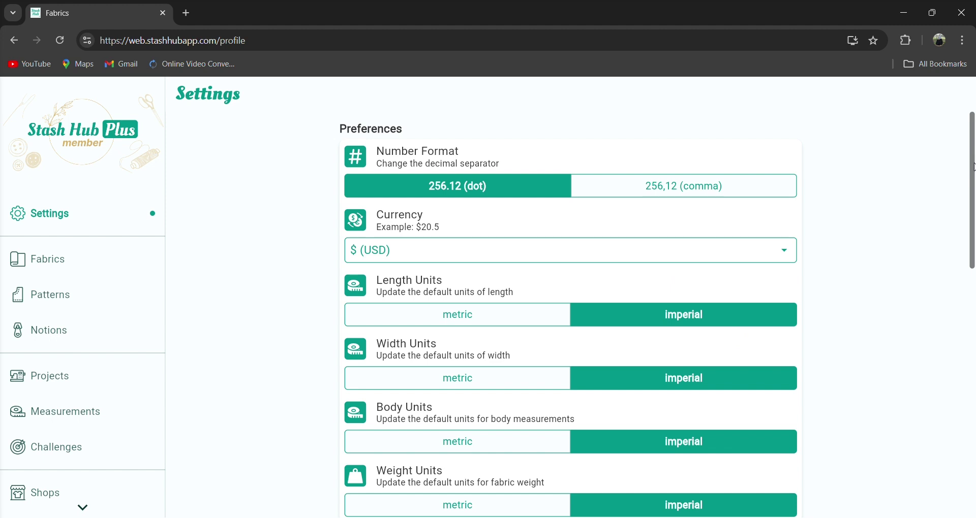
pyautogui.moveTo(973, 167); pyautogui.dragTo(973, 216)
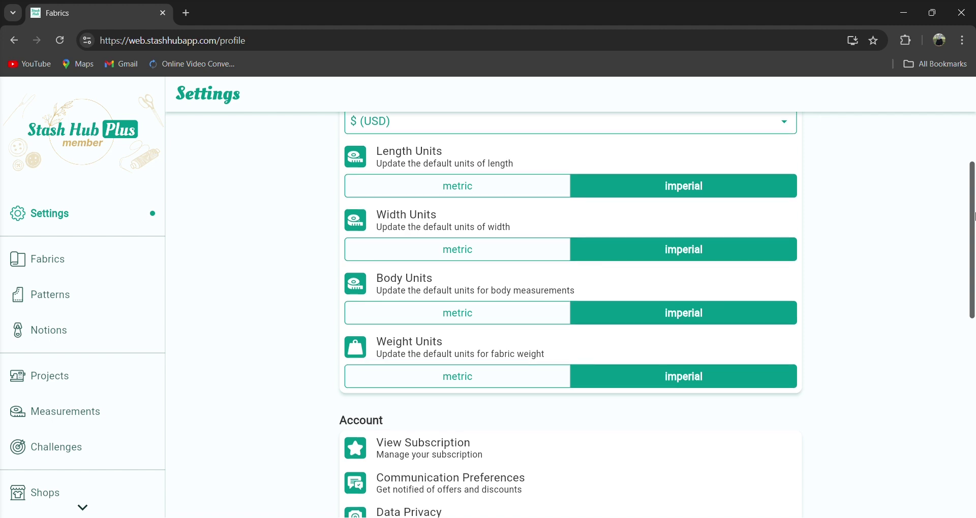
pyautogui.moveTo(974, 217); pyautogui.dragTo(973, 217)
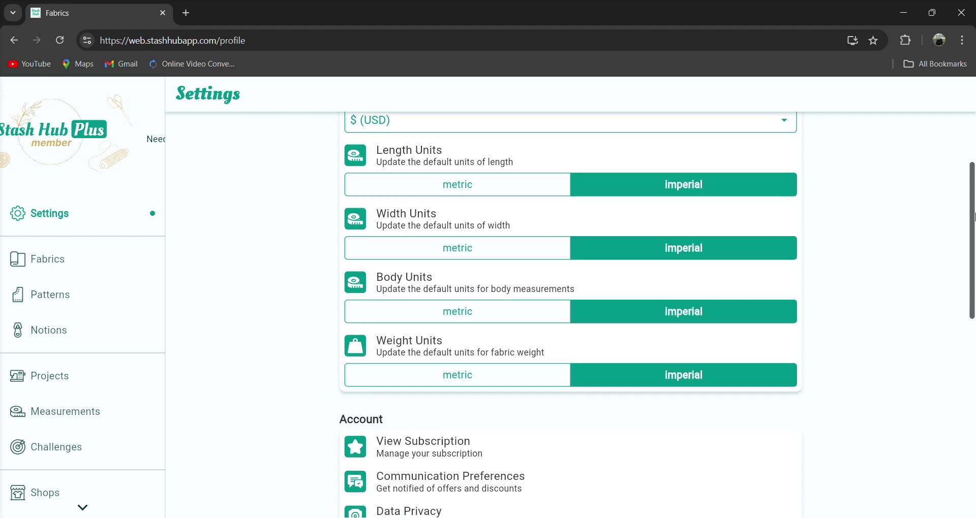
pyautogui.moveTo(973, 217); pyautogui.dragTo(973, 321)
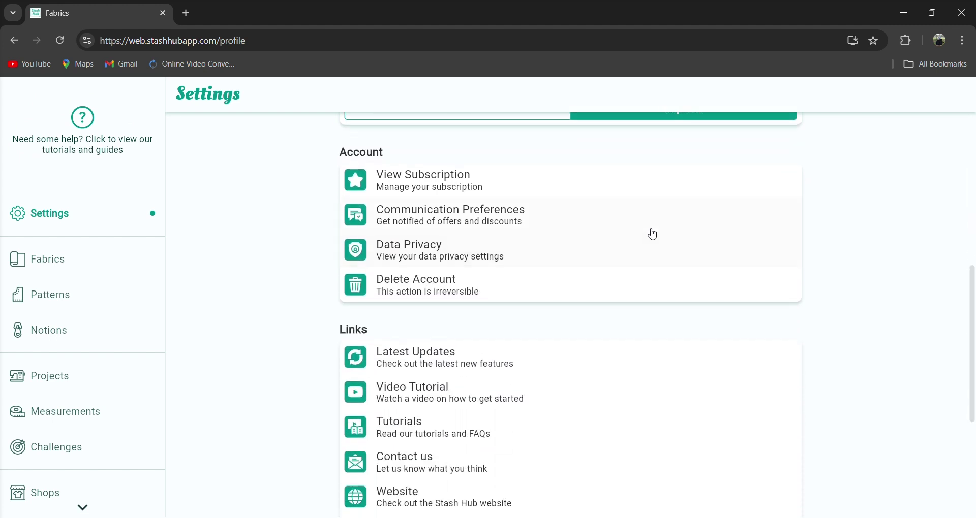
# - View the Stash Hub Plus subscription page and look through the tutorials and guides, returning to Settings
pyautogui.click(451, 191)
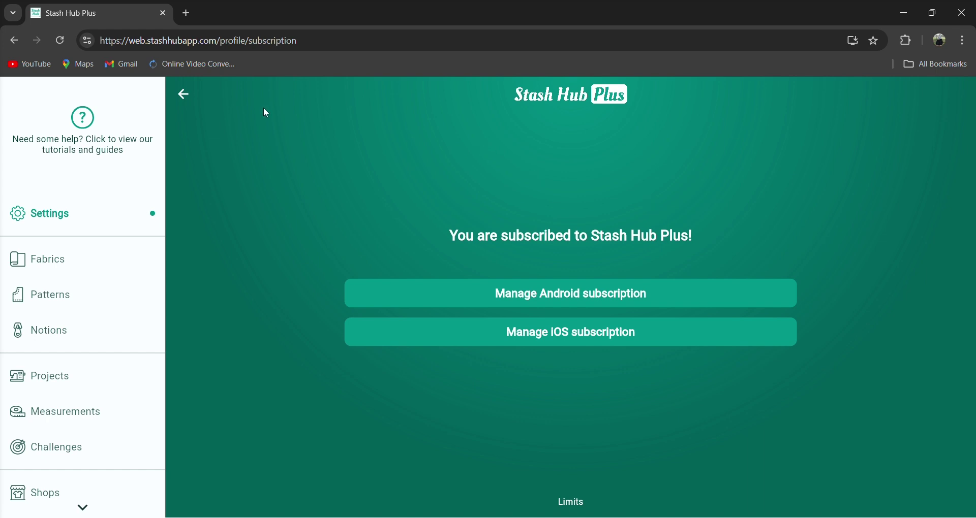
pyautogui.click(99, 148)
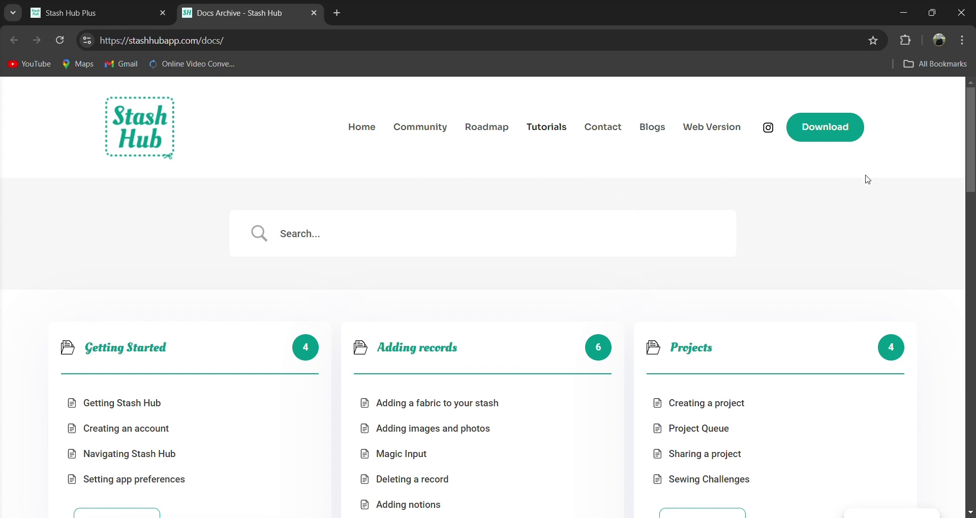
pyautogui.moveTo(973, 153); pyautogui.dragTo(973, 202)
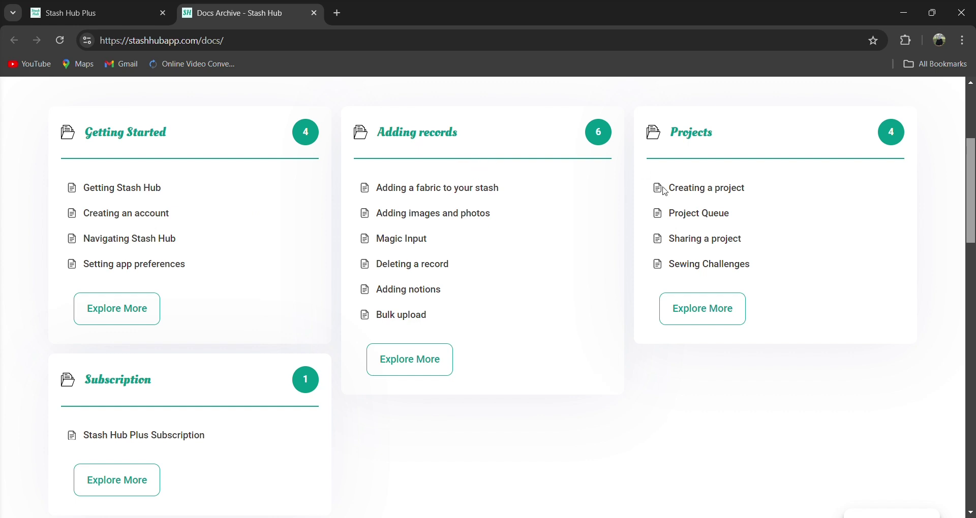
pyautogui.click(88, 13)
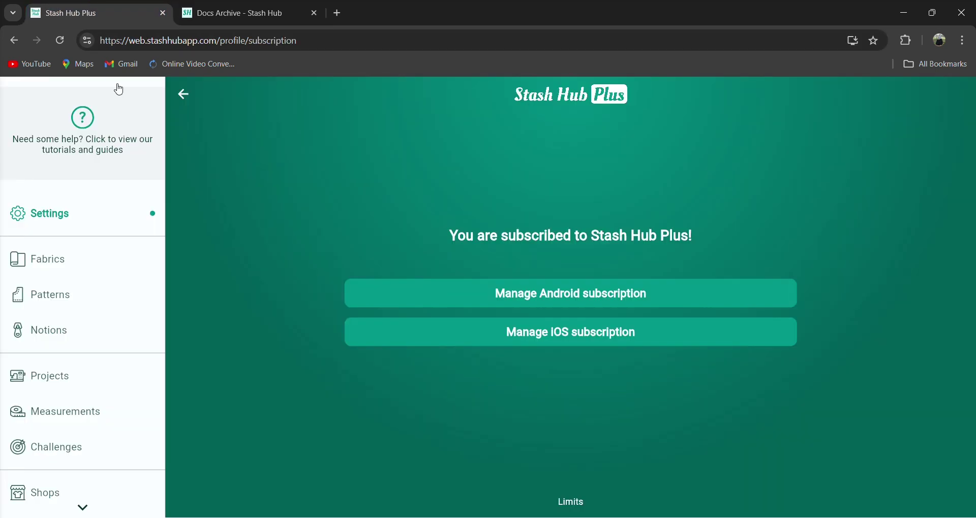
pyautogui.click(185, 95)
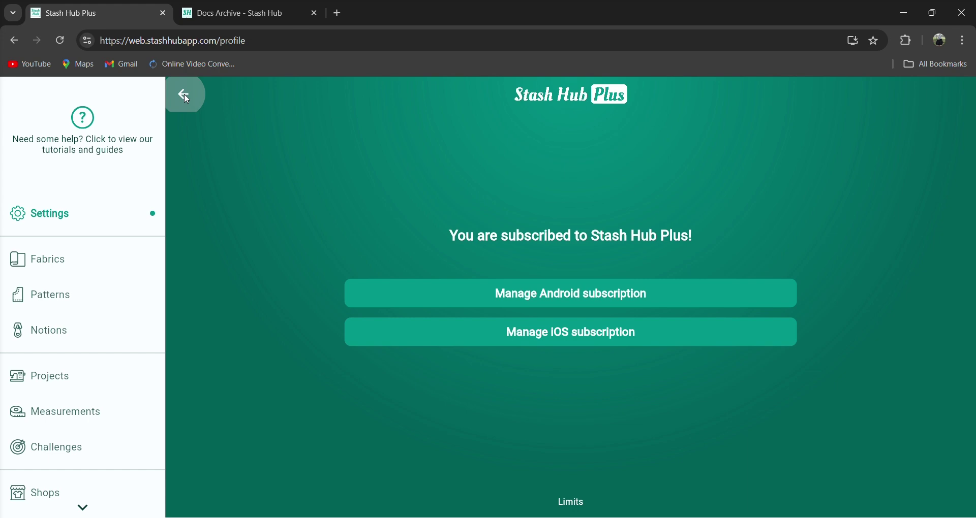
# - Open the 6 Yards Turquoise Dashiki Fabric record from the fabric stash and review its description, lengths, width, composition and price fields
pyautogui.click(63, 261)
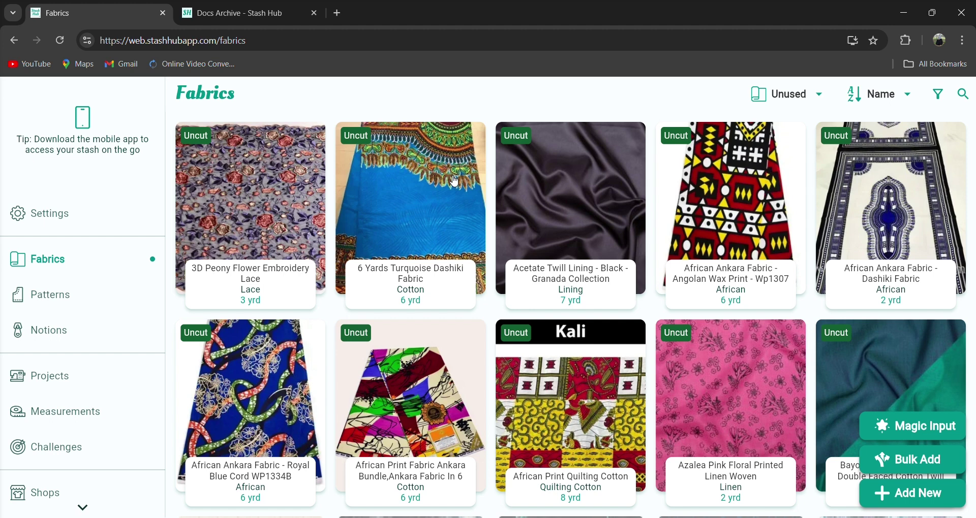
pyautogui.click(433, 191)
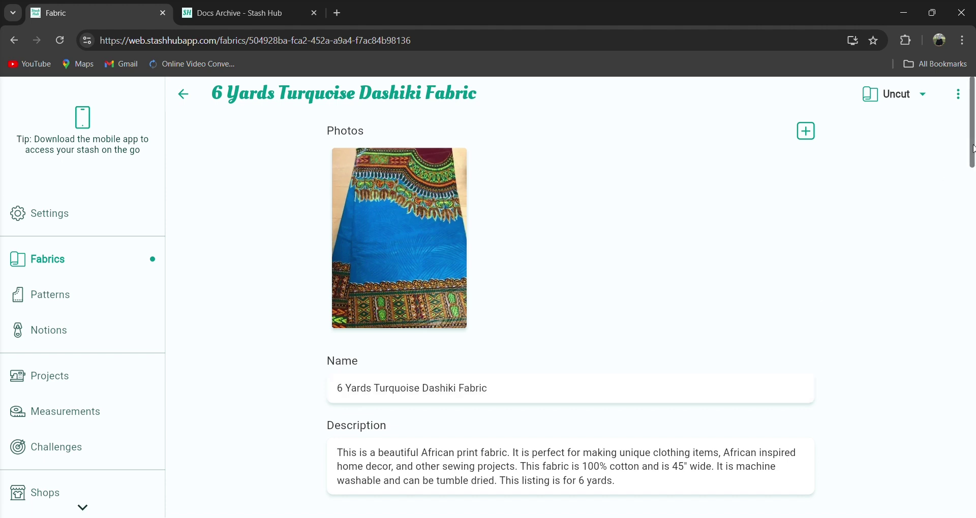
pyautogui.scroll(-1, 972, 162)
pyautogui.scroll(-5, 972, 162)
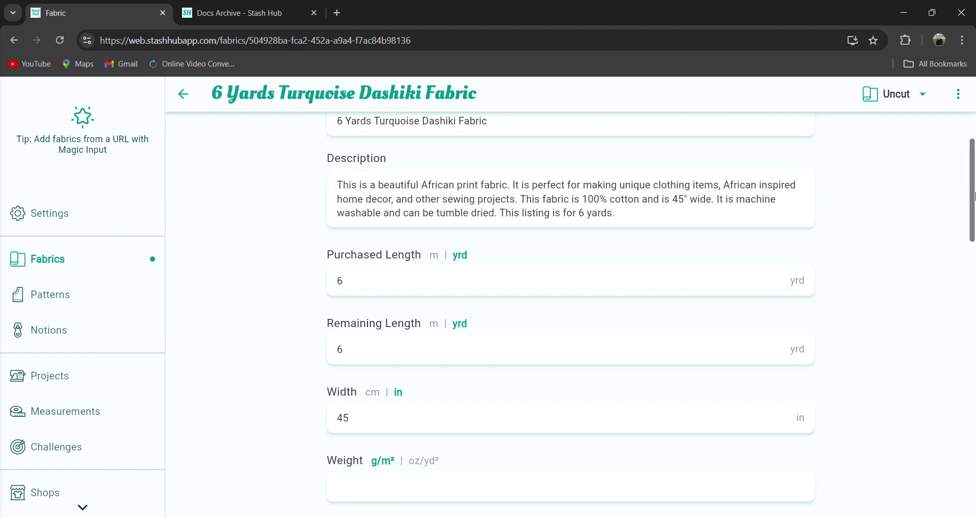
pyautogui.scroll(-7, 972, 196)
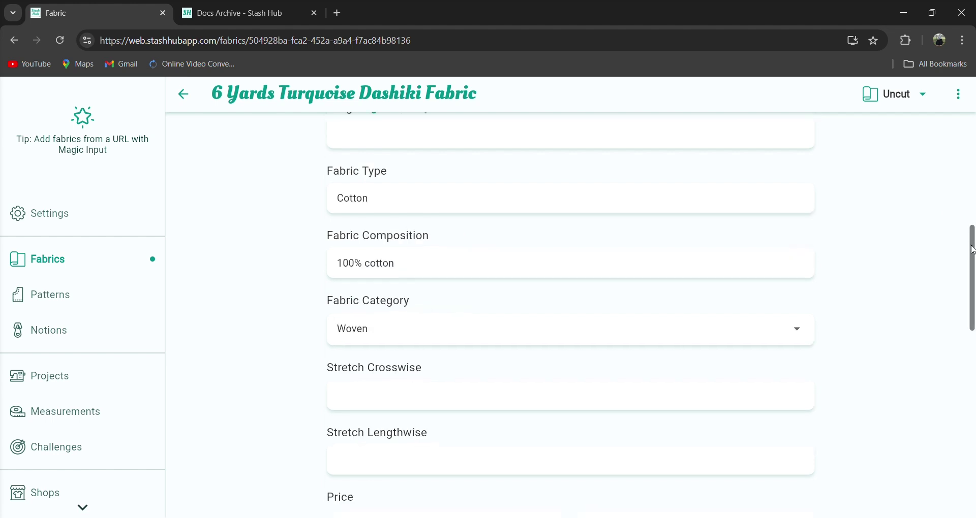
pyautogui.moveTo(972, 256); pyautogui.dragTo(973, 186)
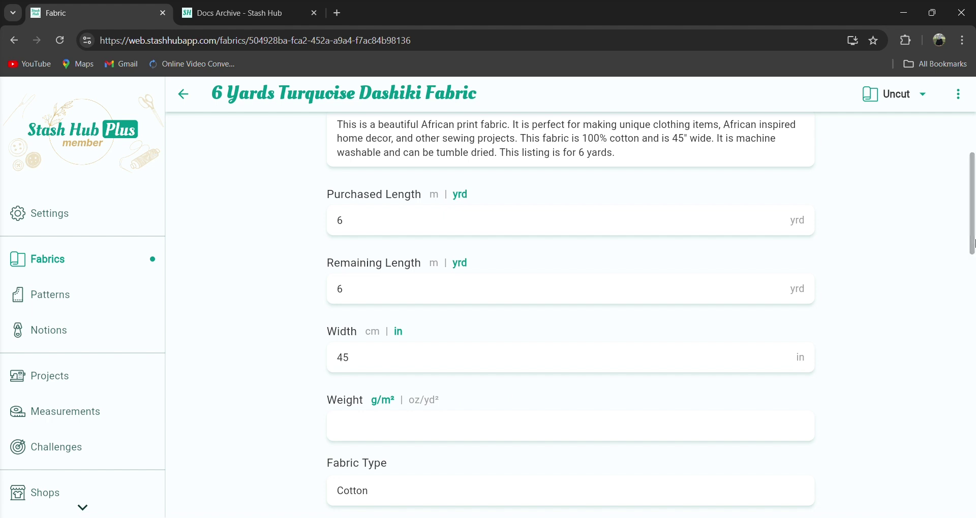
pyautogui.scroll(-7, 973, 223)
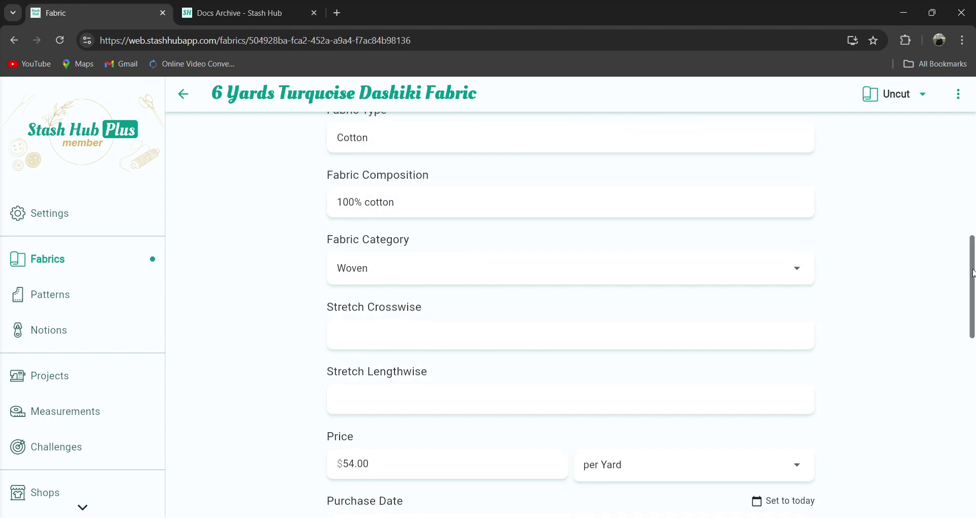
pyautogui.scroll(3, 973, 252)
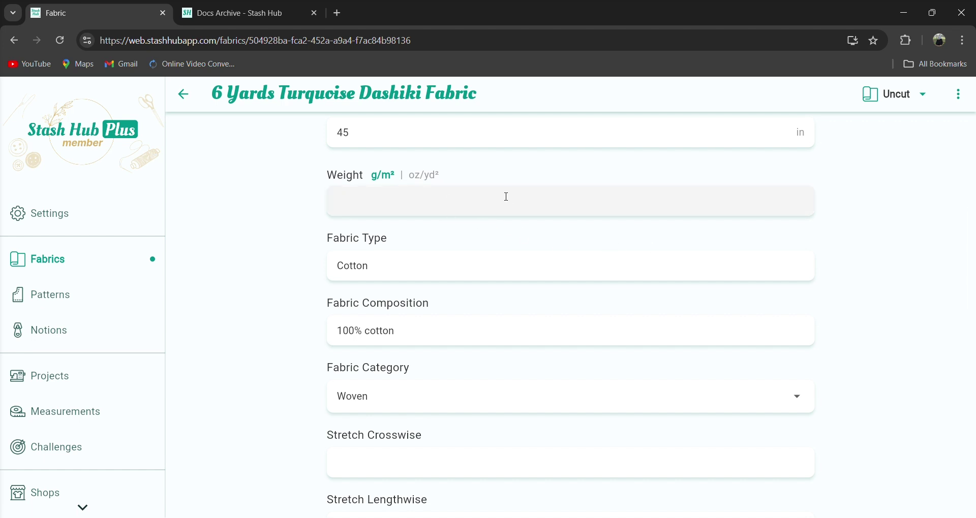
# - Look through the cotton suggestions offered for the fabric type and close the suggestions
pyautogui.click(395, 269)
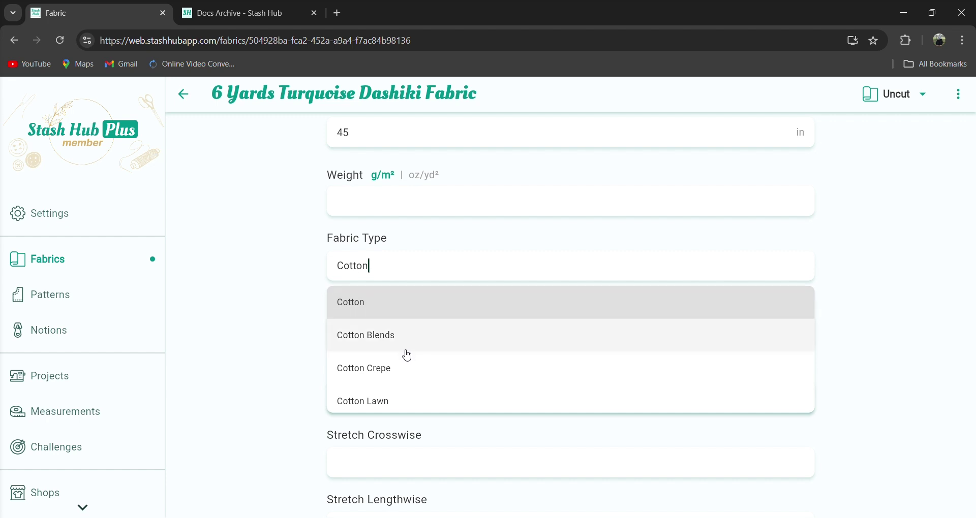
pyautogui.scroll(-1, 407, 356)
pyautogui.scroll(-6, 407, 355)
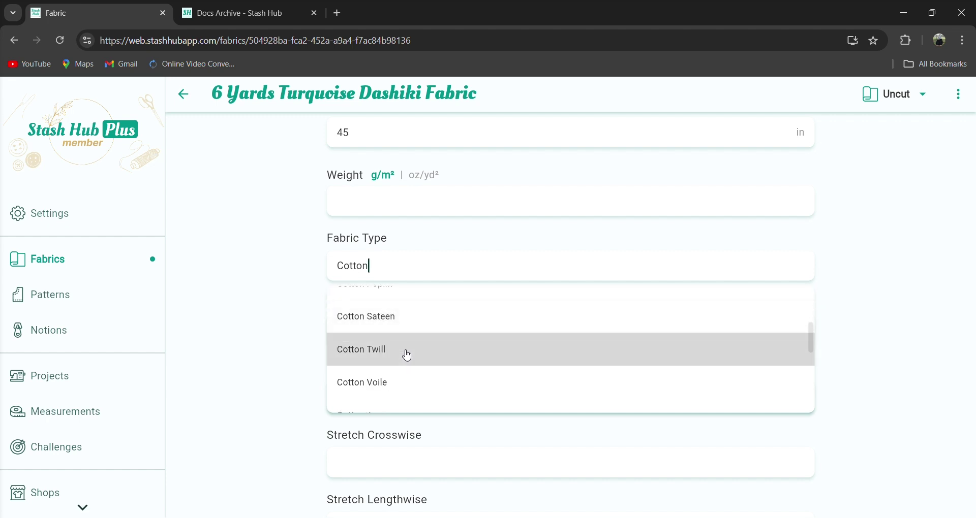
pyautogui.scroll(-5, 407, 356)
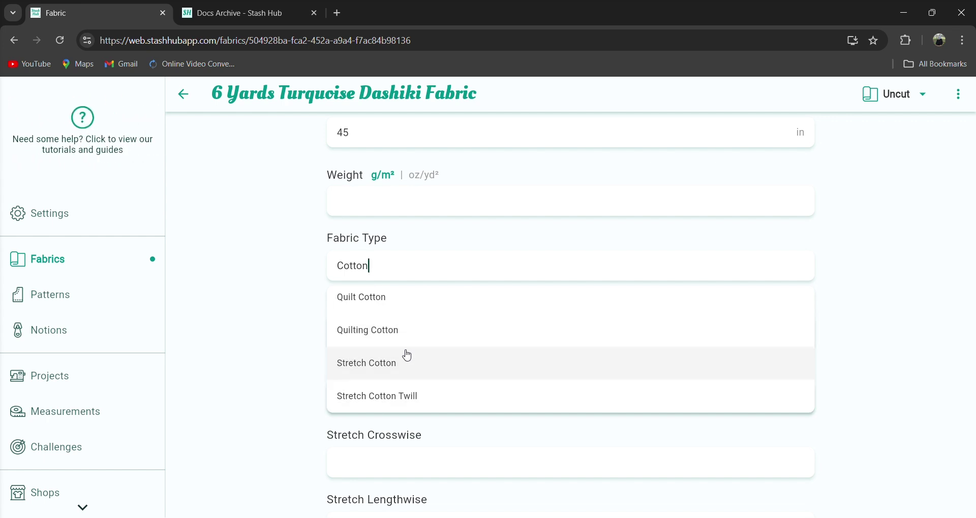
pyautogui.click(871, 310)
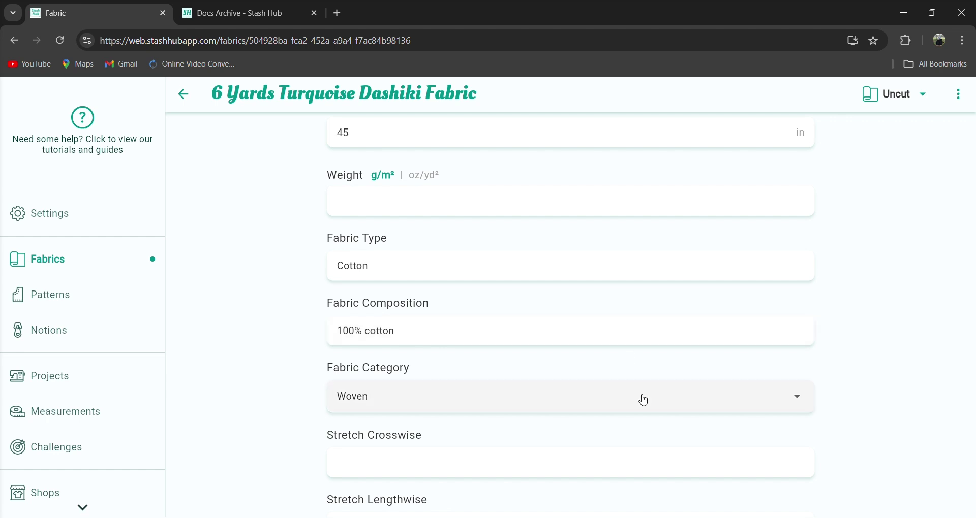
# - Check the choices offered for the fabric category and close the list with Woven
pyautogui.click(807, 397)
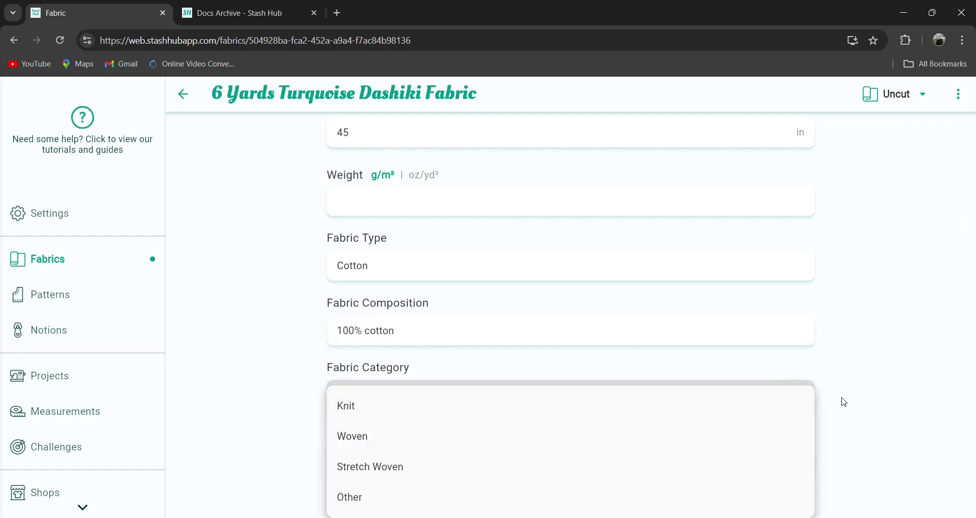
pyautogui.press('Down')
pyautogui.press('Return')
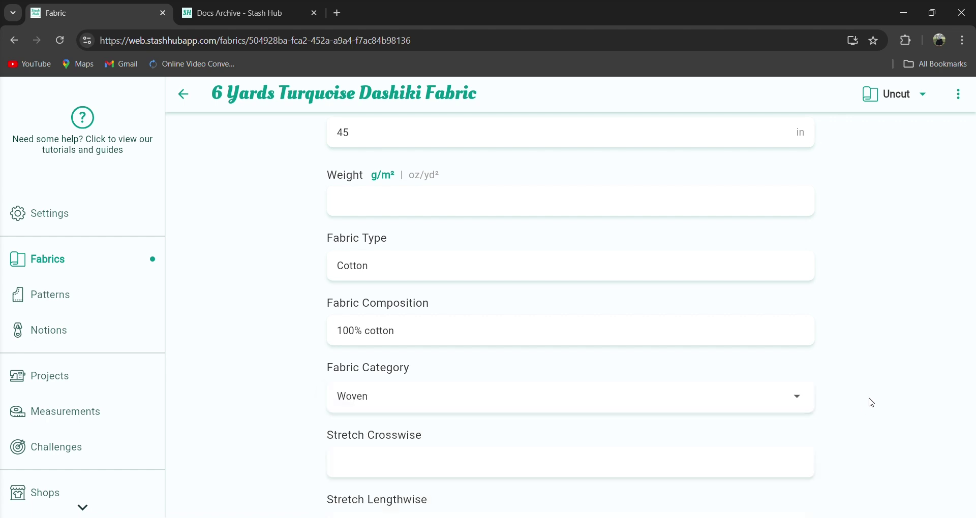
# - Set the turquoise Dashiki fabric's price to $6 per yard
pyautogui.moveTo(973, 282); pyautogui.dragTo(973, 346)
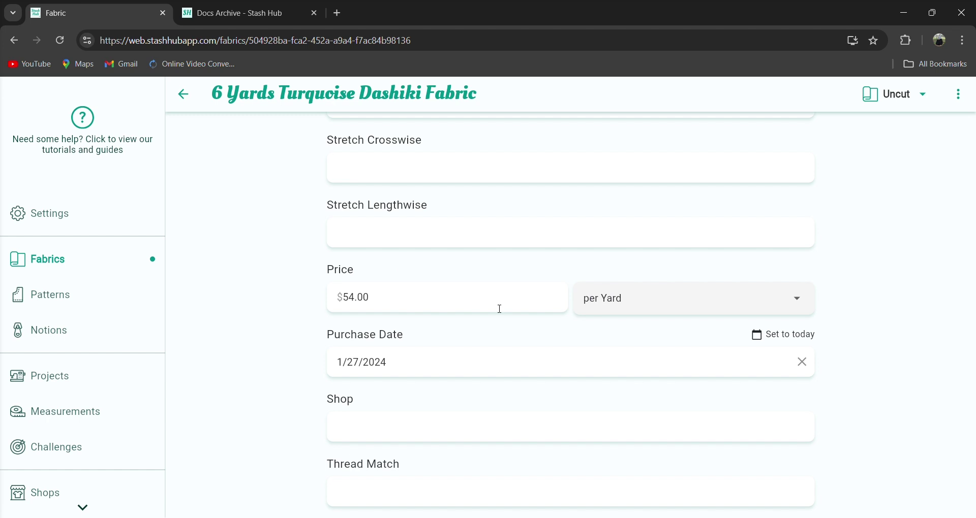
pyautogui.click(381, 307)
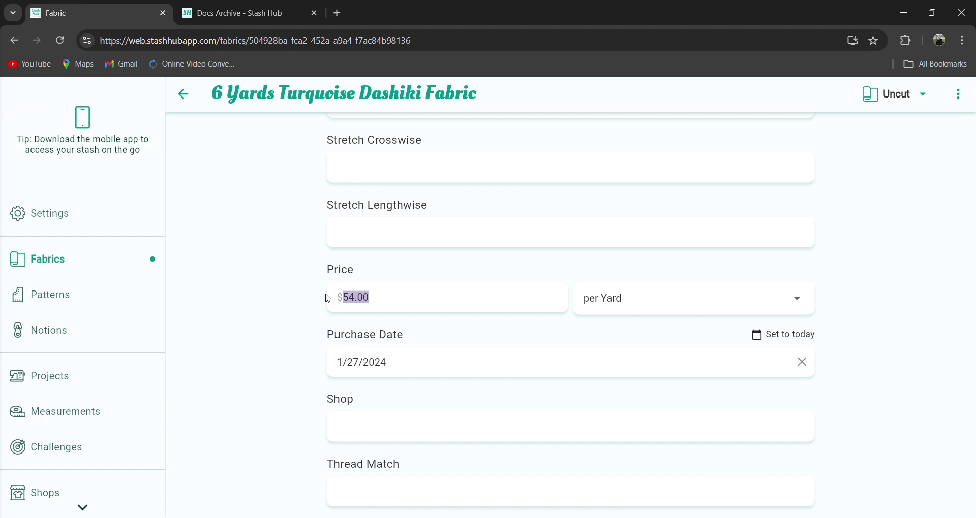
pyautogui.write('6')
pyautogui.press('Tab')
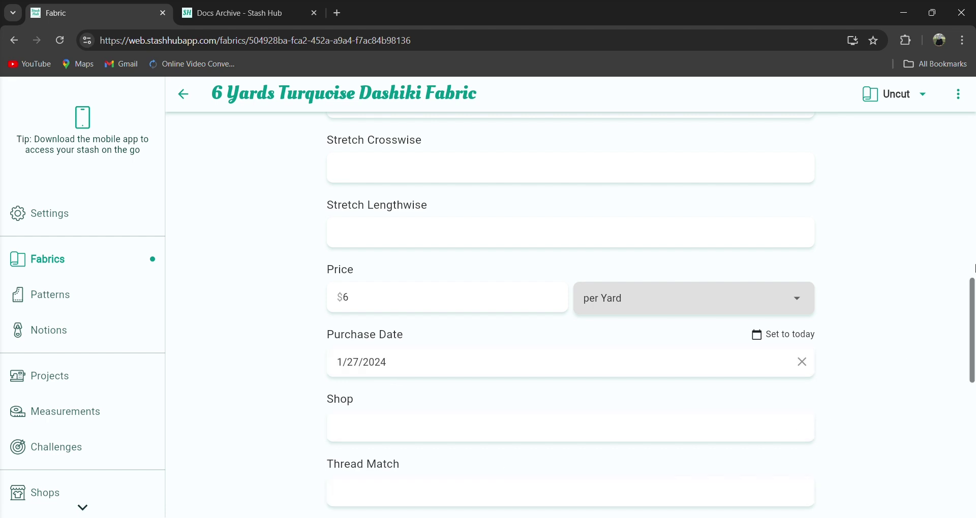
# - Review the fabric's colours, design, tags and link fields, and view its linked Etsy listing before closing the listing
pyautogui.scroll(-6, 972, 297)
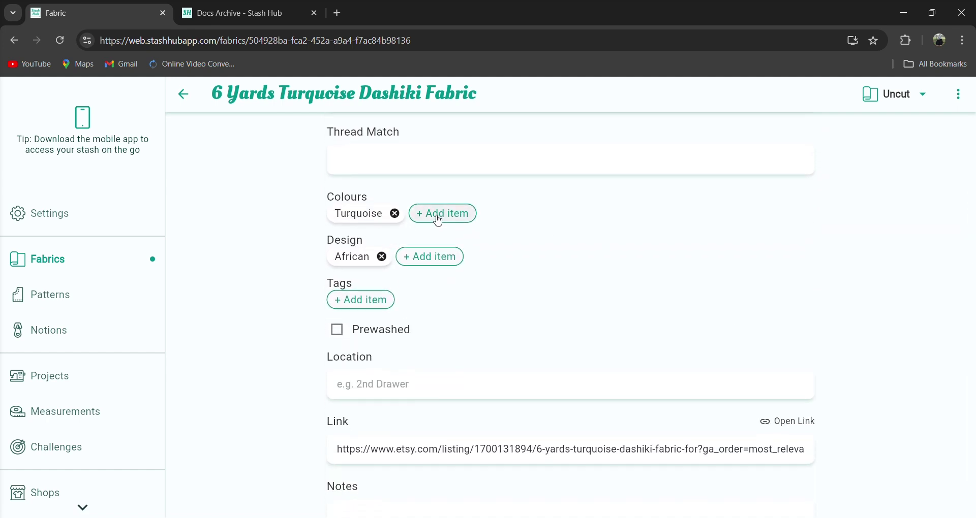
pyautogui.click(347, 213)
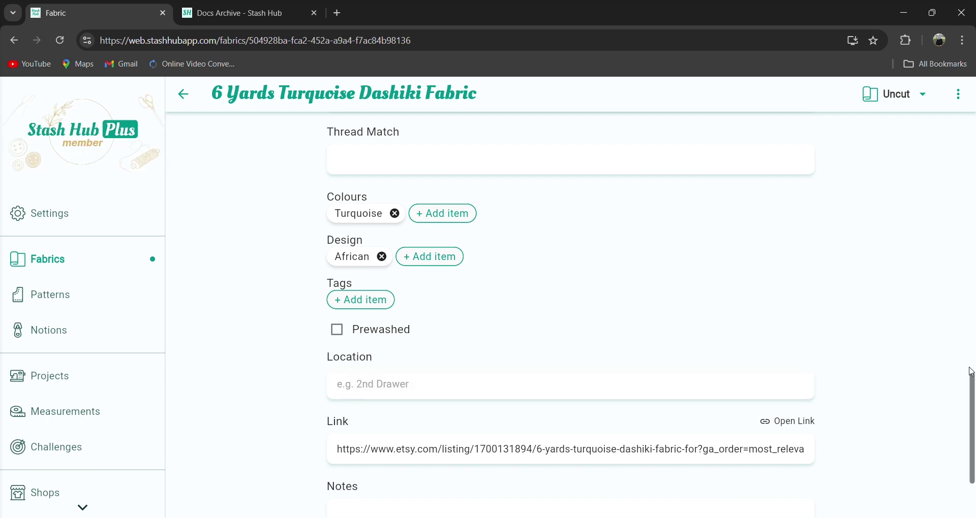
pyautogui.scroll(-3, 973, 384)
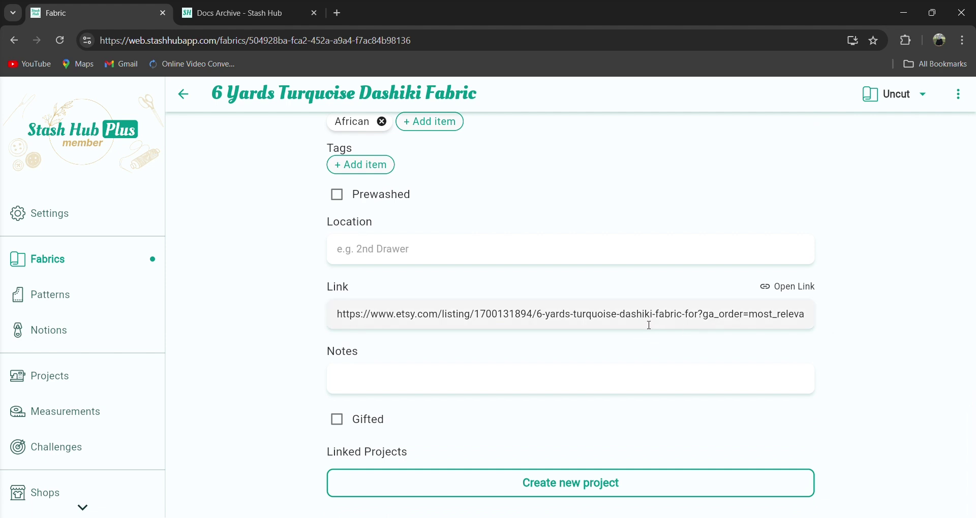
pyautogui.click(808, 288)
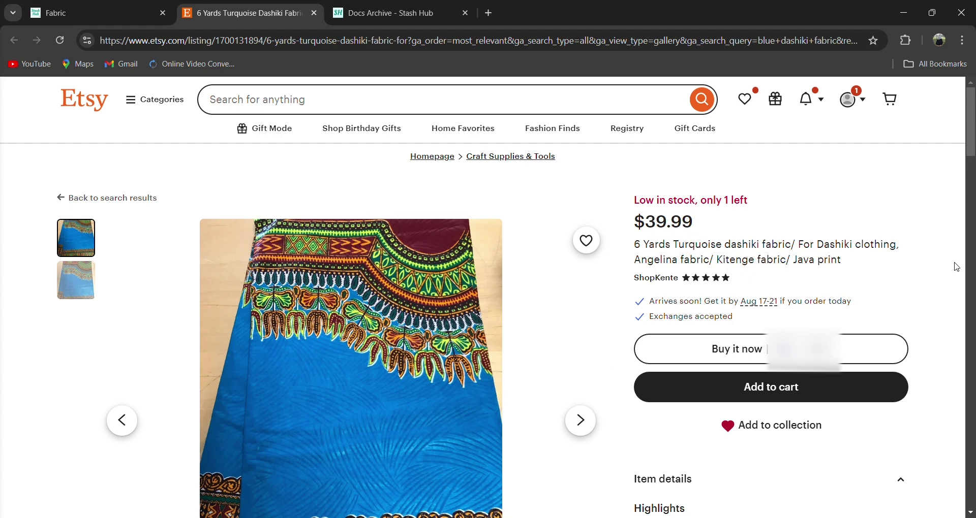
pyautogui.click(315, 13)
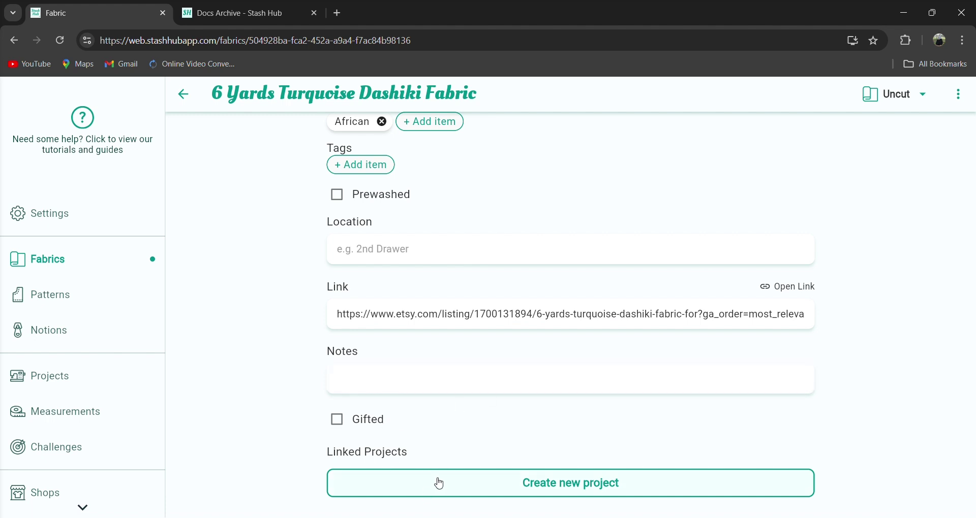
# - Return to the fabric list and examine its status filter choices and sorting options
pyautogui.click(184, 96)
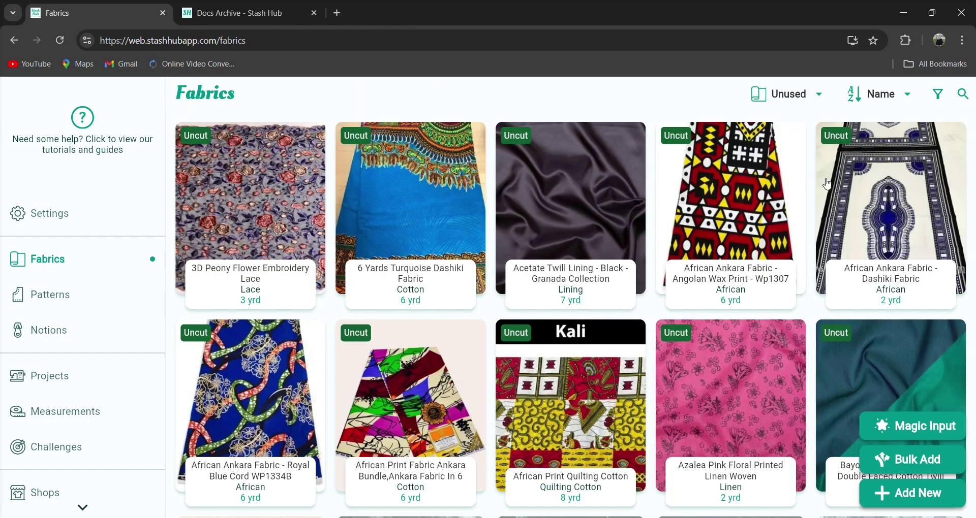
pyautogui.click(821, 104)
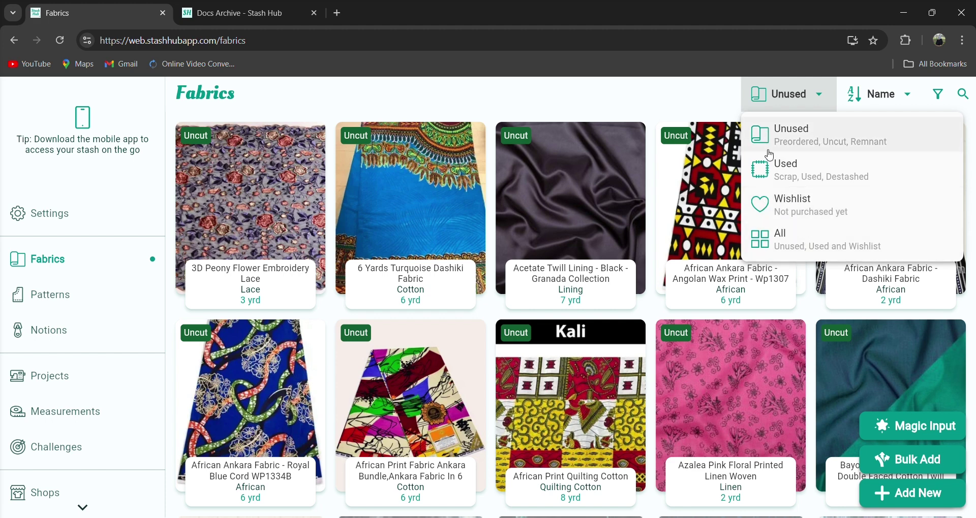
pyautogui.click(699, 103)
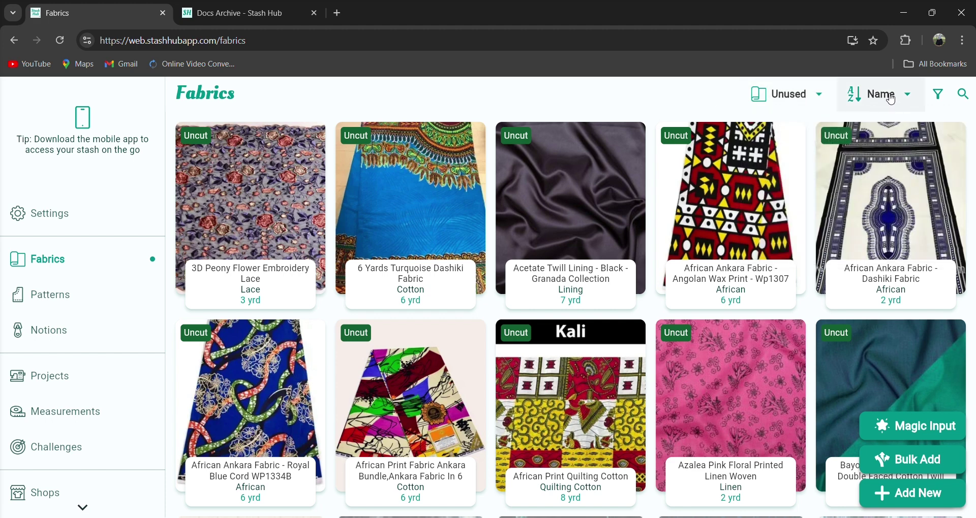
pyautogui.click(907, 101)
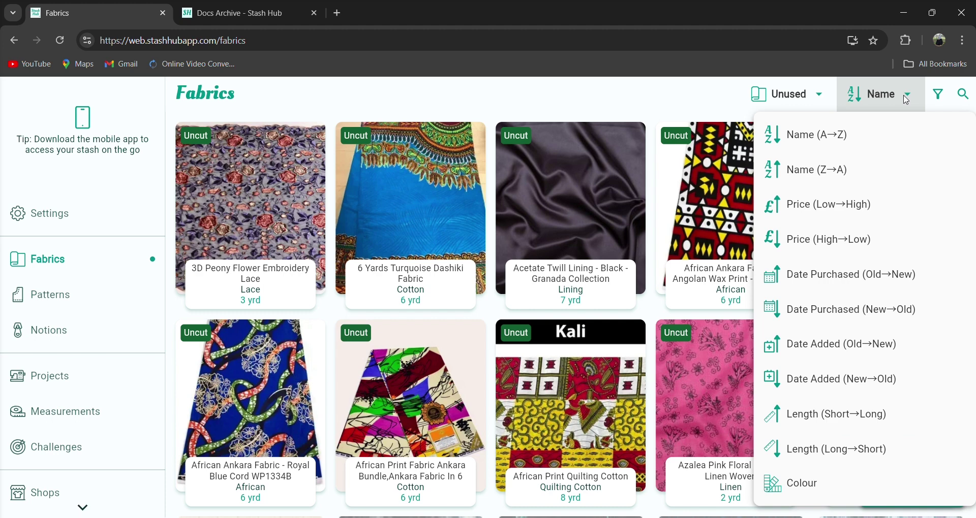
# - Close the sorting options and open the Mood Exclusive Blood Orange Status Of Stratus Stretch Cotton Woven fabric from the list
pyautogui.click(683, 105)
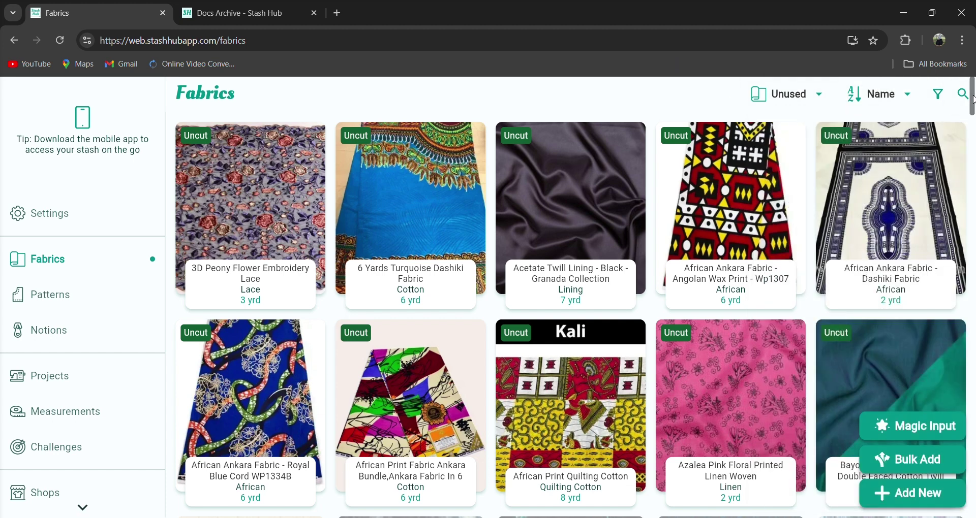
pyautogui.moveTo(973, 99); pyautogui.dragTo(973, 198)
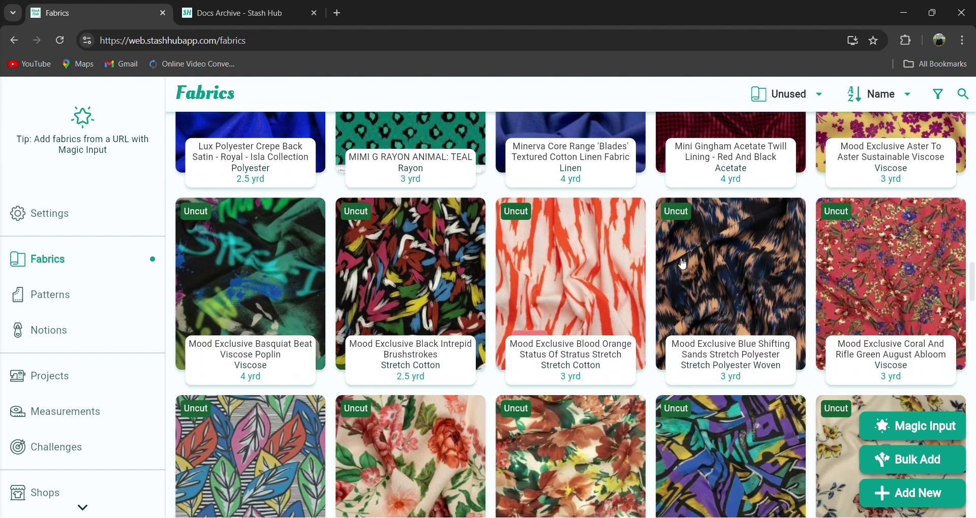
pyautogui.click(583, 261)
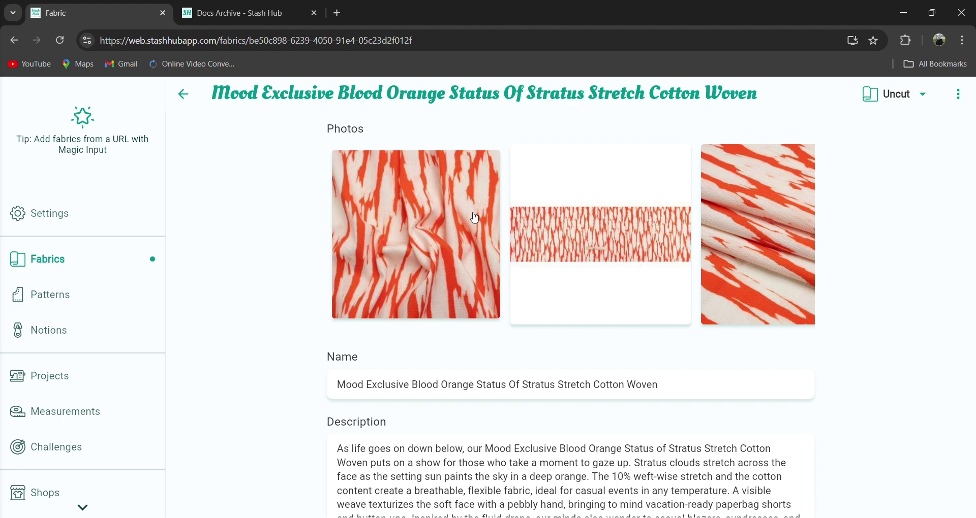
# - View the blood orange fabric's photos enlarged, going through all of them, and return to the fabric's details
pyautogui.click(808, 232)
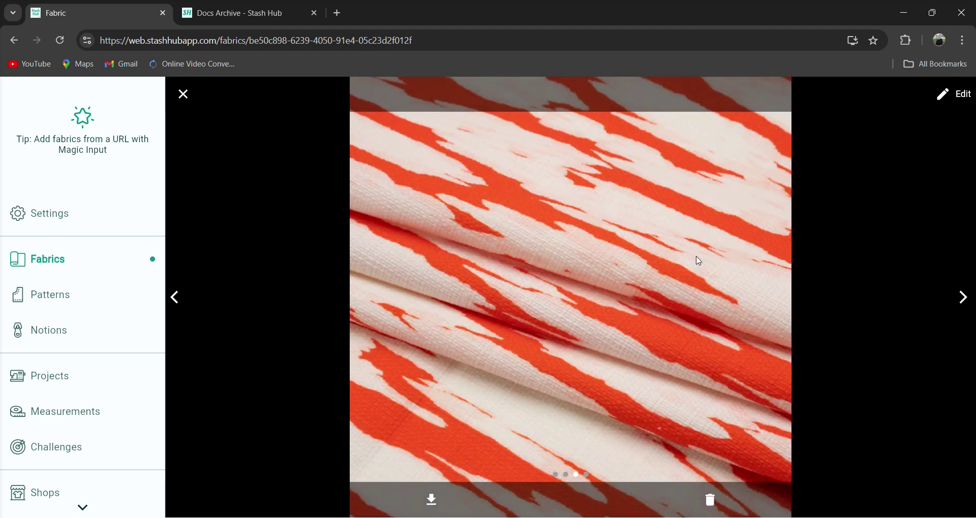
pyautogui.click(958, 307)
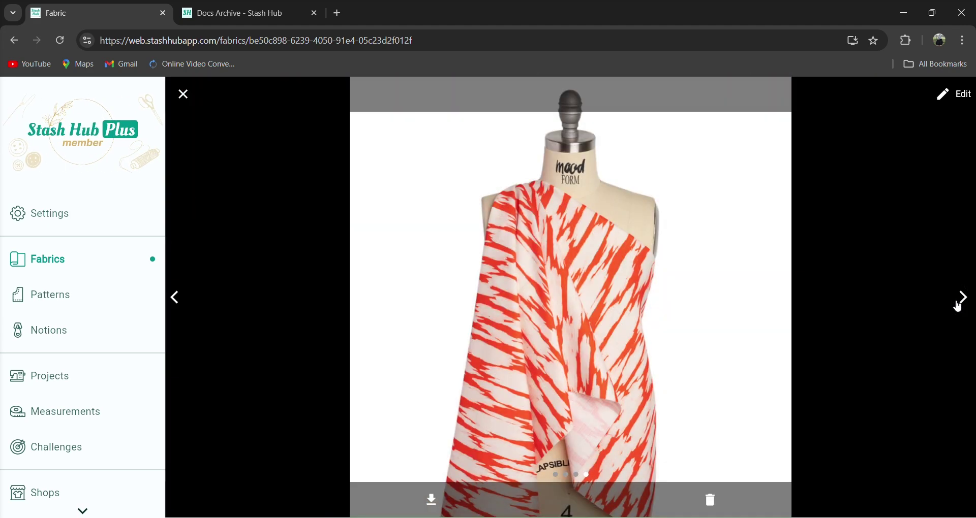
pyautogui.click(957, 307)
pyautogui.click(176, 299)
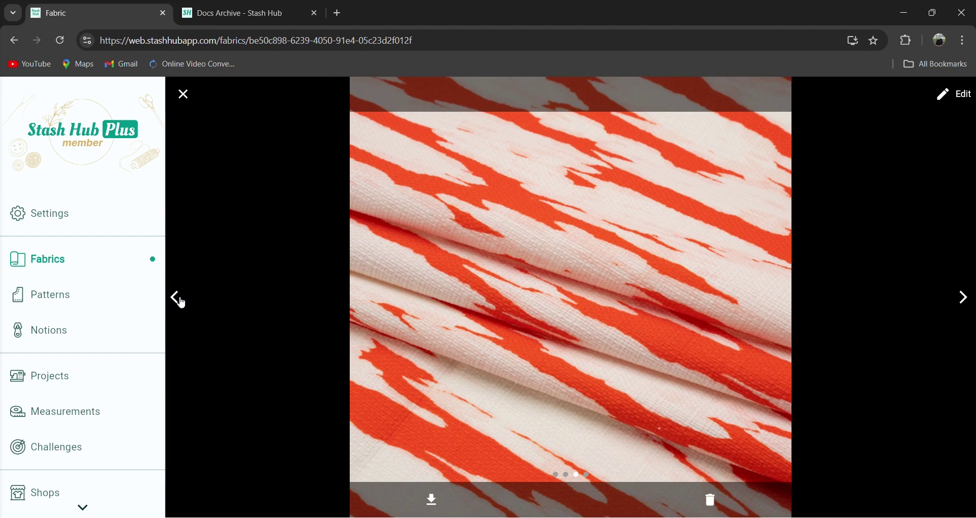
pyautogui.click(176, 298)
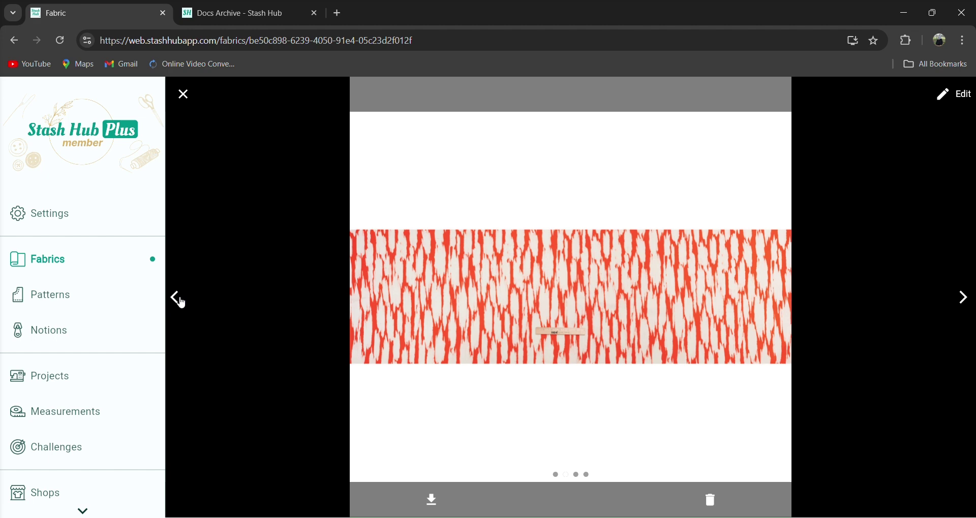
pyautogui.click(176, 299)
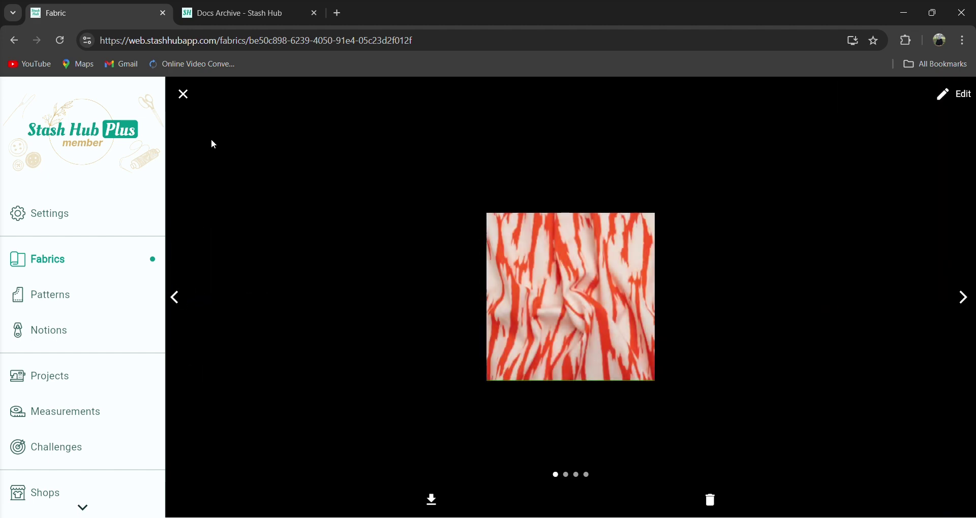
pyautogui.click(184, 96)
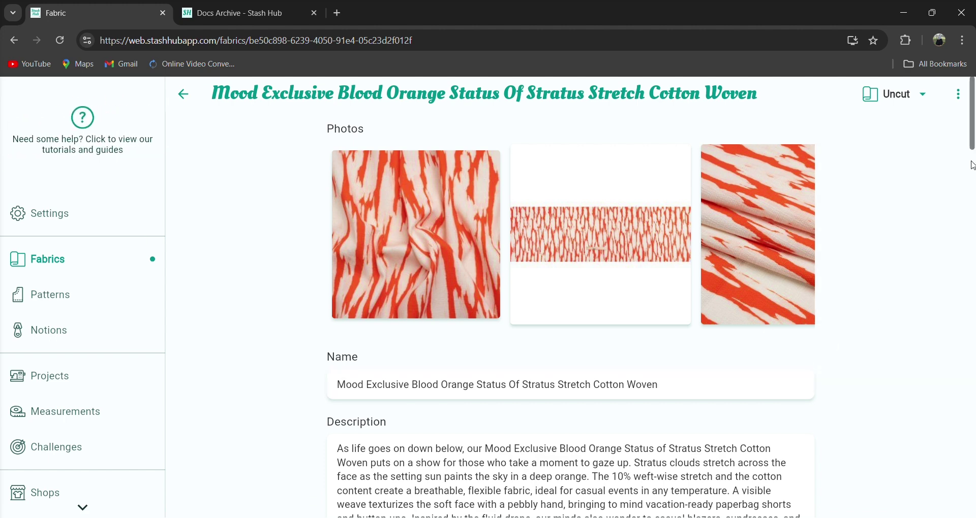
# - Replace the colour Red with Orange in the blood orange fabric's colours
pyautogui.moveTo(973, 150); pyautogui.dragTo(973, 283)
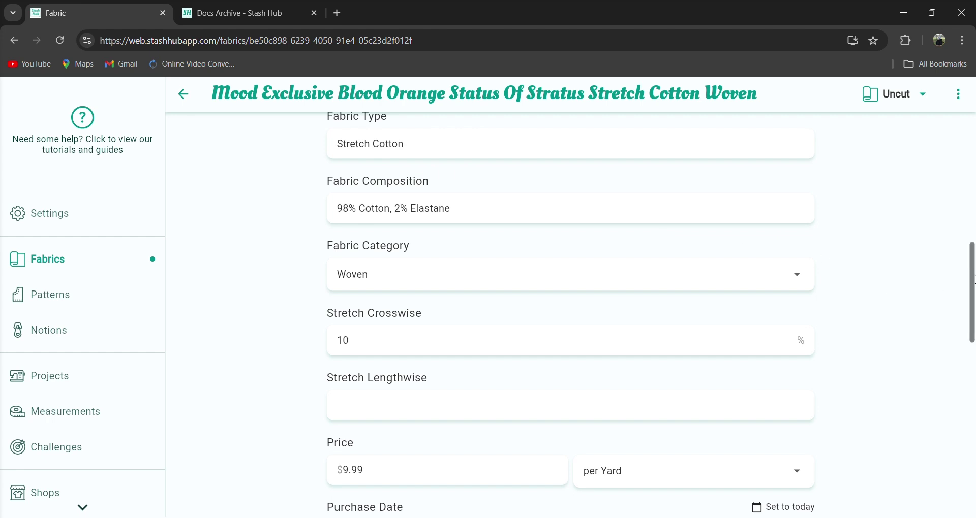
pyautogui.scroll(-7, 973, 279)
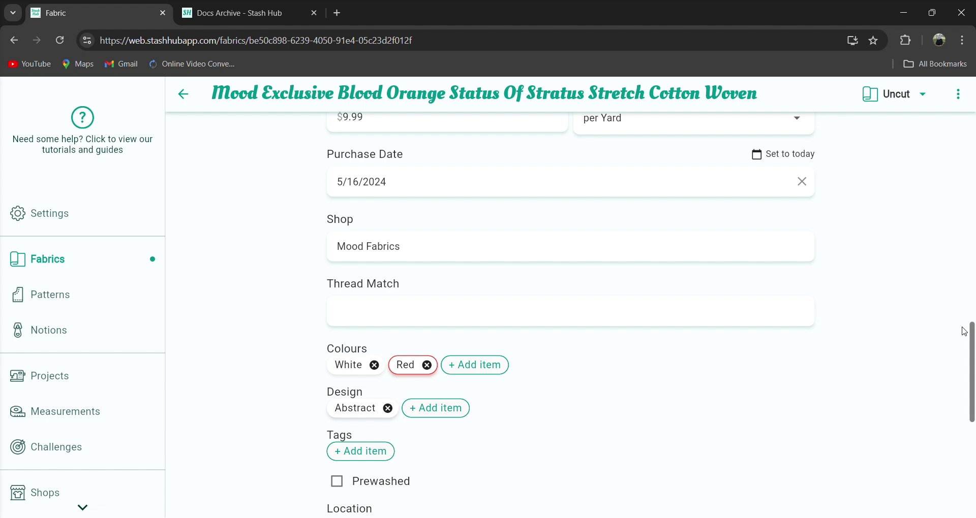
pyautogui.scroll(2, 973, 356)
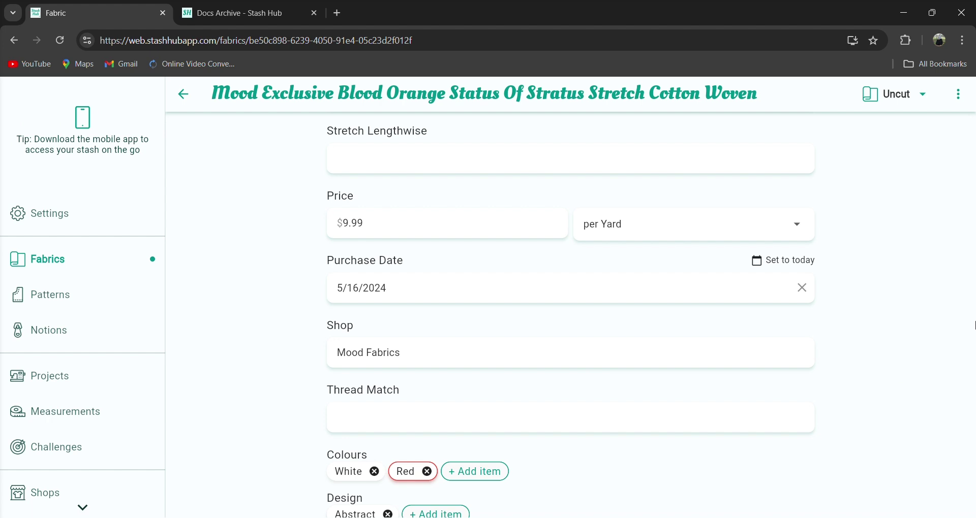
pyautogui.moveTo(972, 321); pyautogui.dragTo(970, 421)
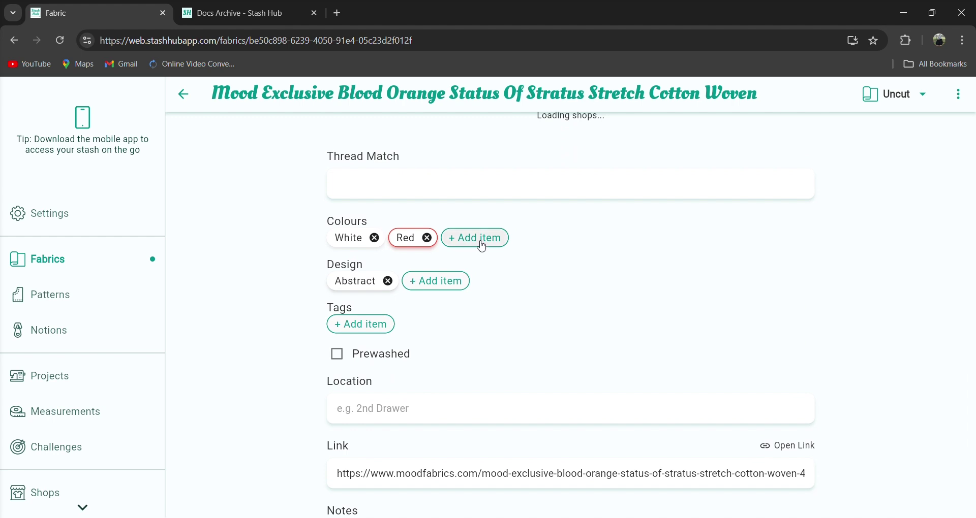
pyautogui.click(429, 240)
pyautogui.click(431, 242)
pyautogui.write('Ora')
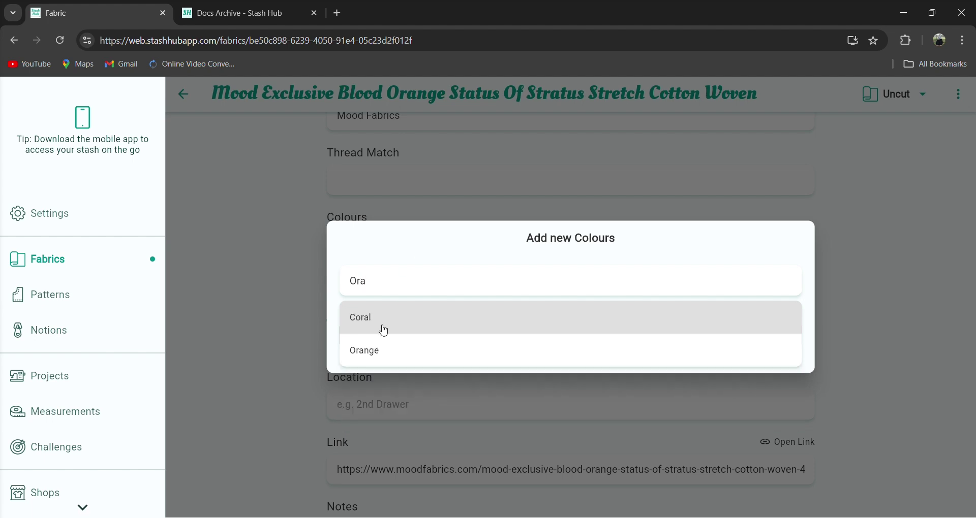
pyautogui.click(373, 355)
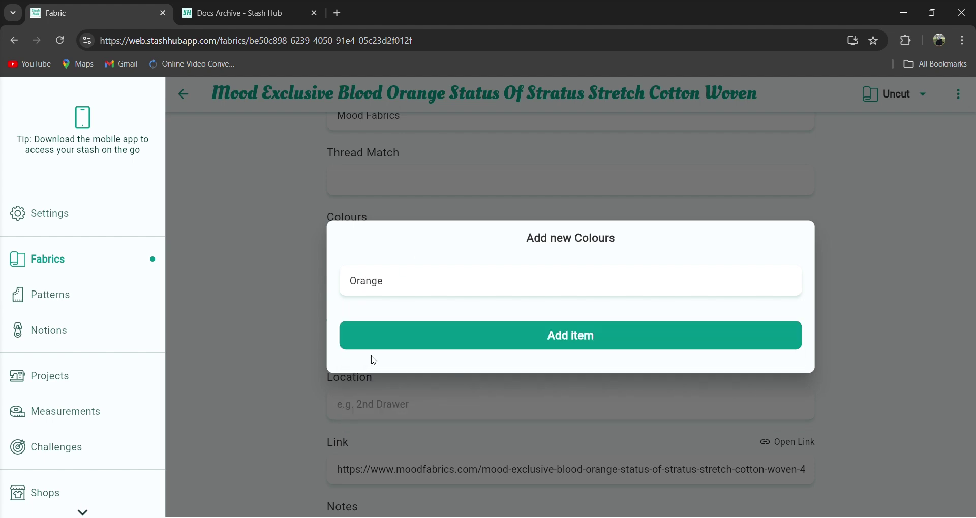
pyautogui.click(455, 347)
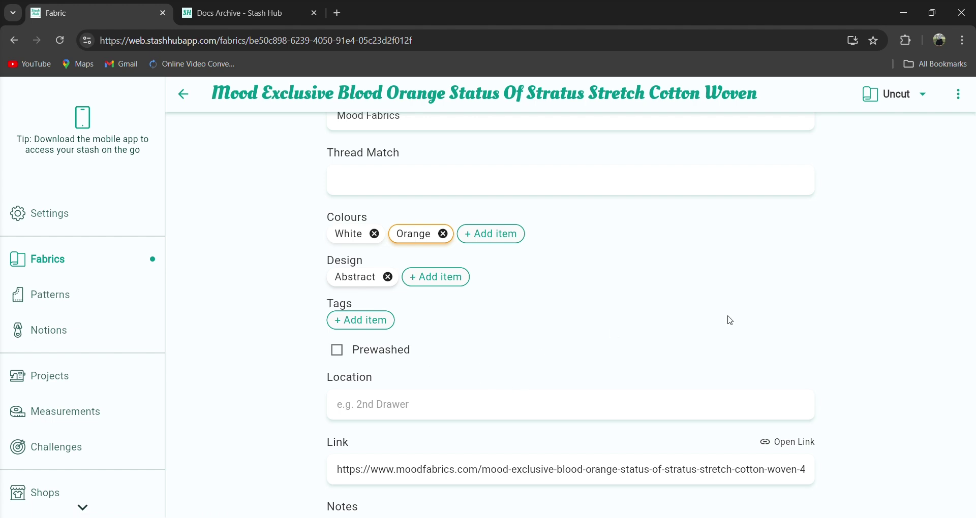
# - Open the Josie Dress project linked to the fabric and review its fabric, pattern and person sections
pyautogui.moveTo(972, 371); pyautogui.dragTo(973, 427)
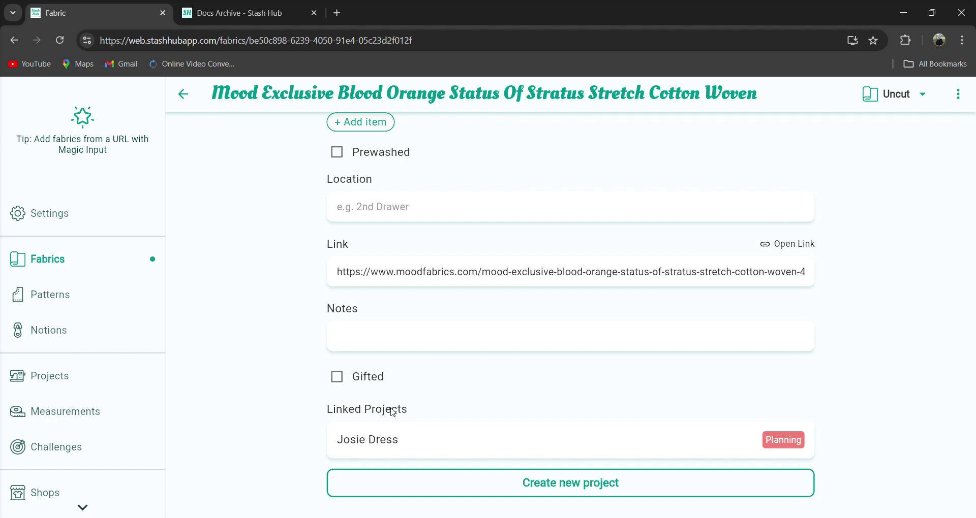
pyautogui.click(407, 448)
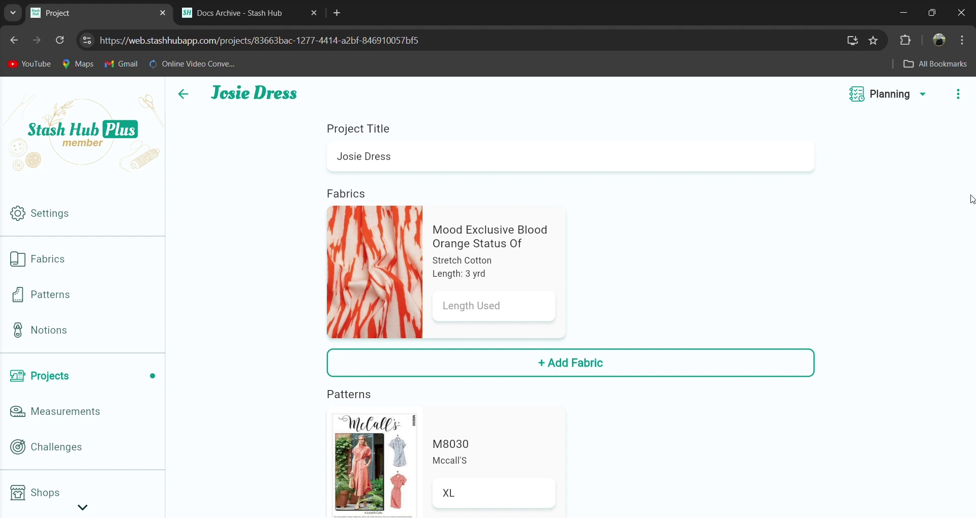
pyautogui.scroll(-5, 826, 239)
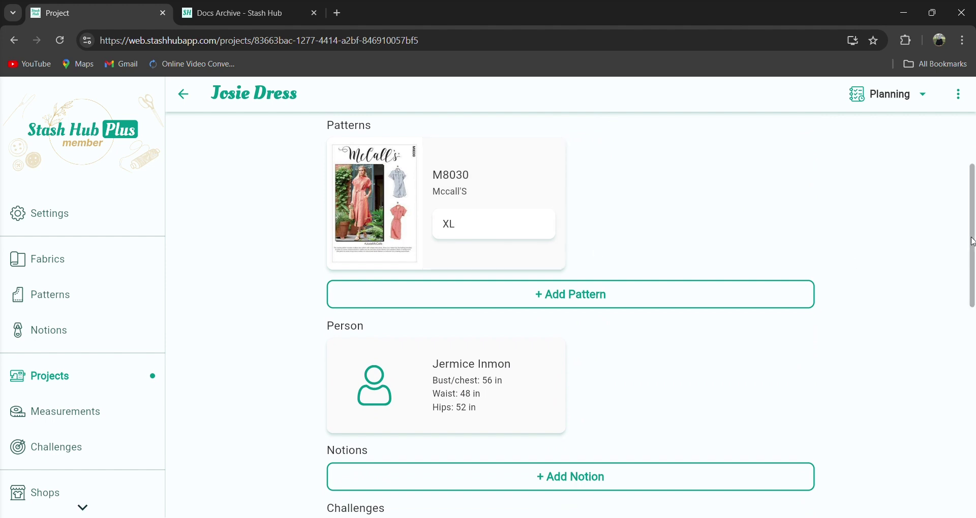
pyautogui.moveTo(972, 222); pyautogui.dragTo(954, 268)
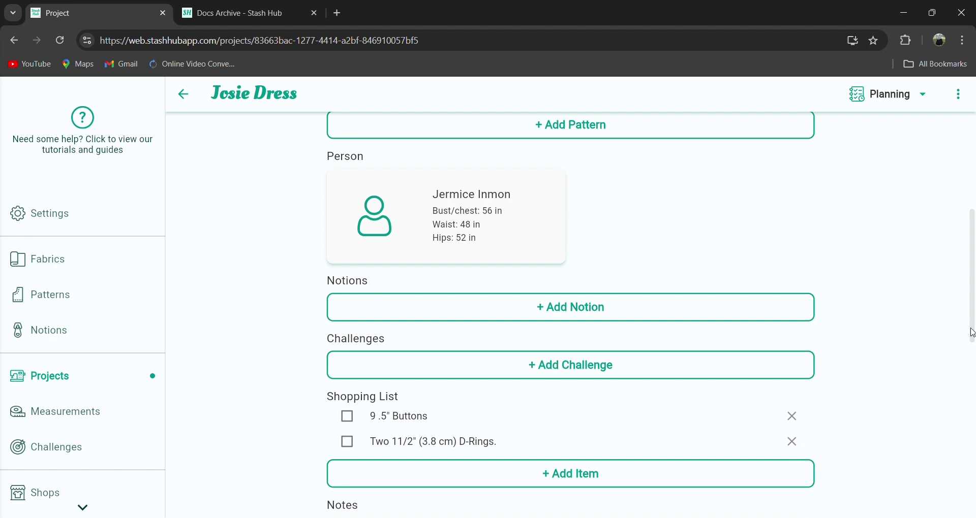
# - Set the Josie Dress project's priority to Up Next
pyautogui.scroll(-7, 973, 333)
pyautogui.scroll(3, 972, 346)
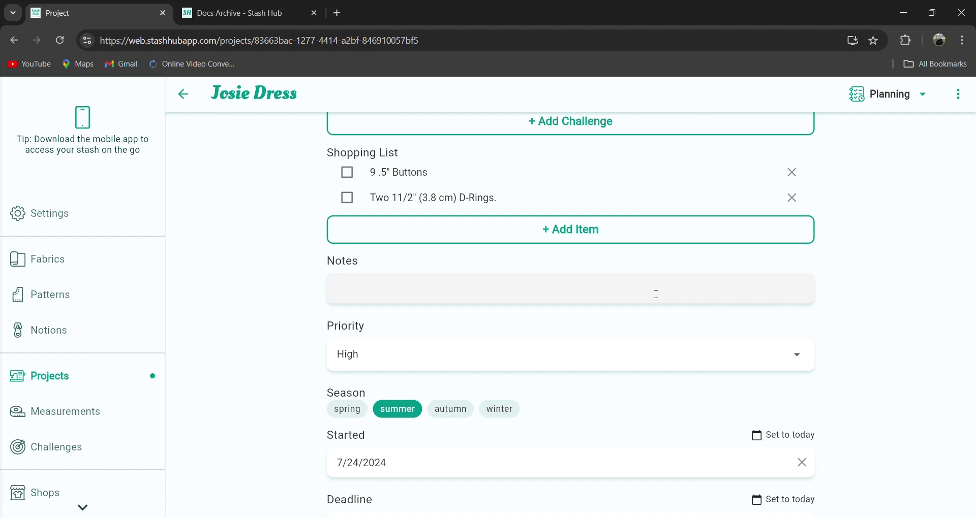
pyautogui.click(800, 356)
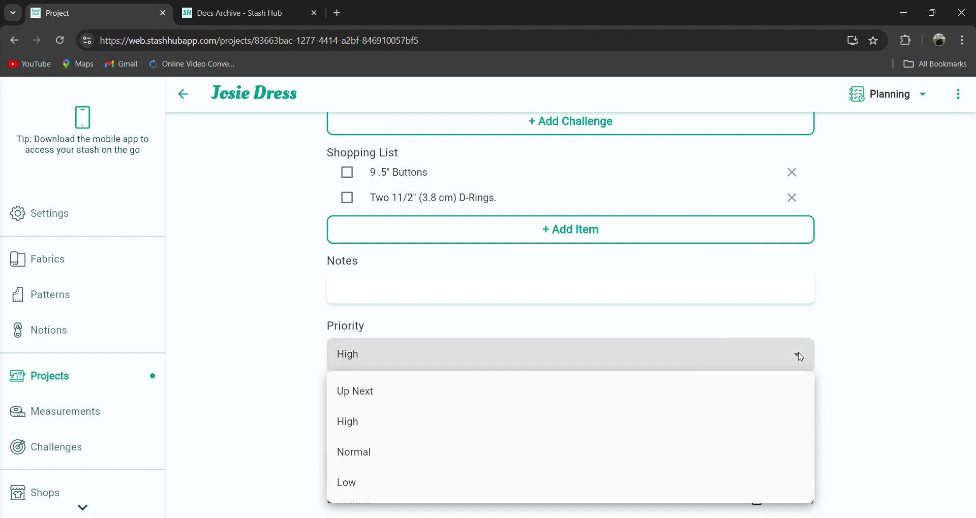
pyautogui.click(718, 400)
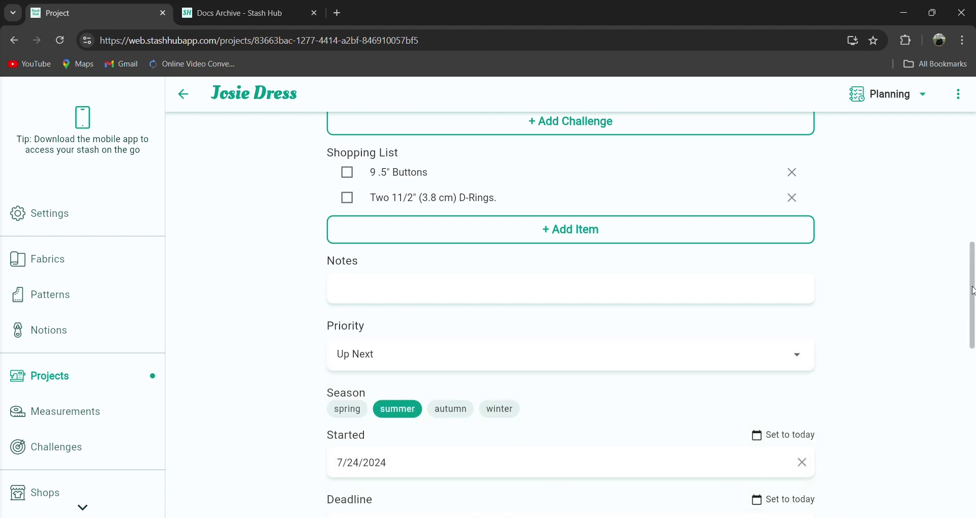
# - Mark the Prepare Pattern task as done in the project's to-do list
pyautogui.scroll(-4, 974, 335)
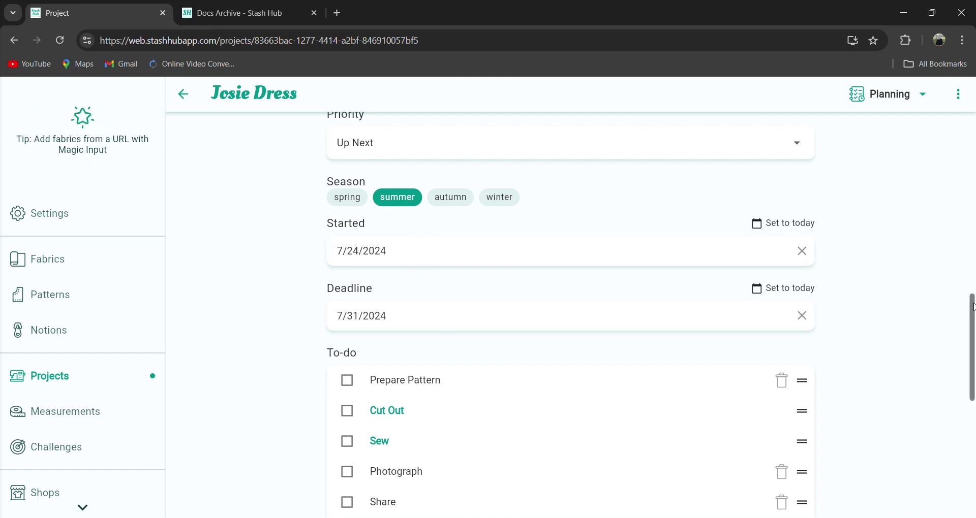
pyautogui.scroll(-3, 974, 308)
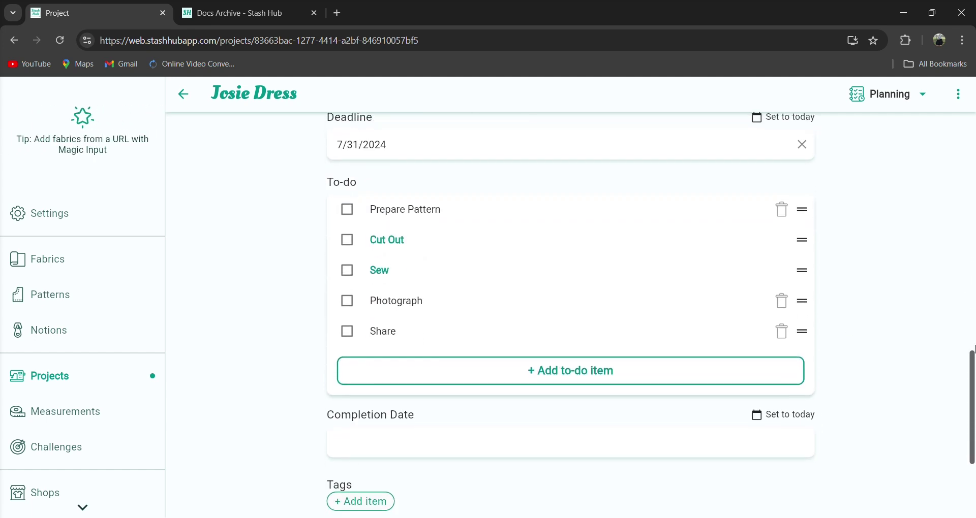
pyautogui.click(349, 213)
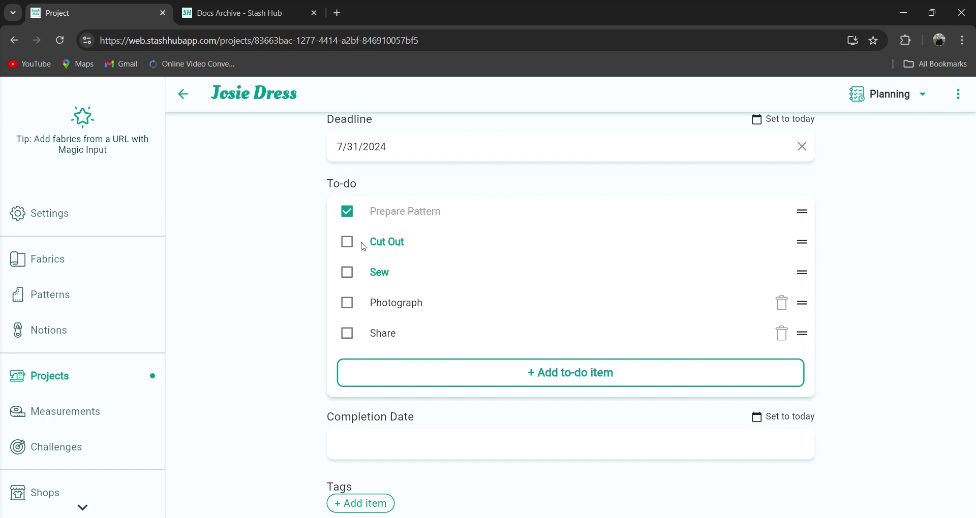
# - Add two items, Mock-up and Pattern Adjustments, to the Josie Dress project's to-do list
pyautogui.click(408, 376)
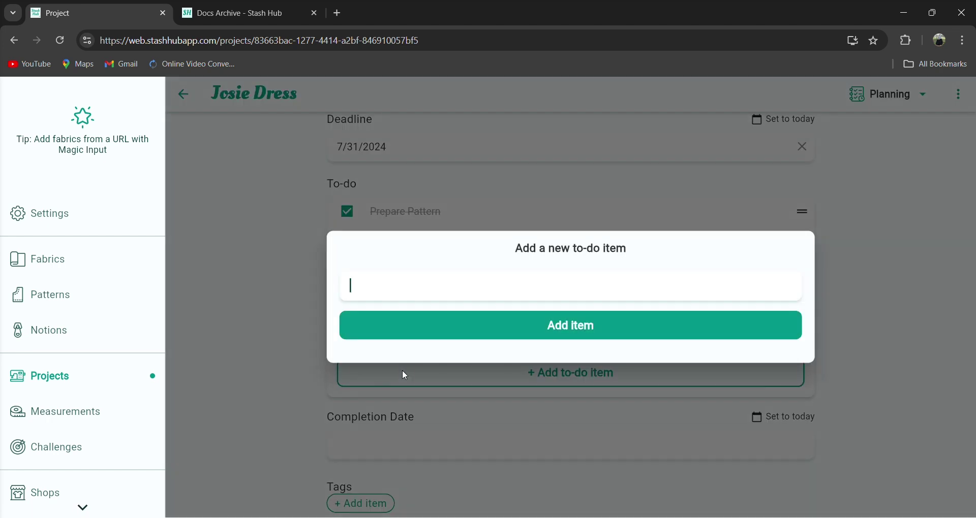
pyautogui.write('Mock-up')
pyautogui.click(482, 325)
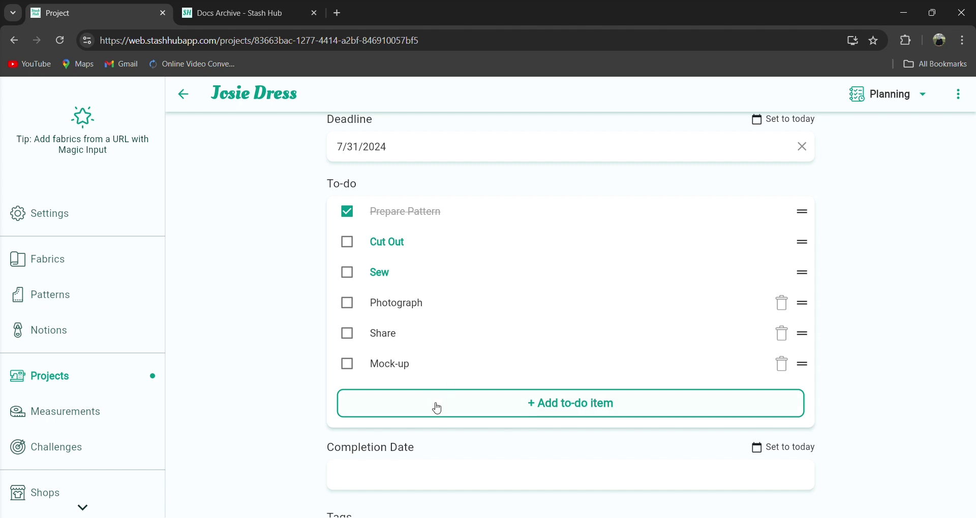
pyautogui.click(397, 407)
pyautogui.write('P')
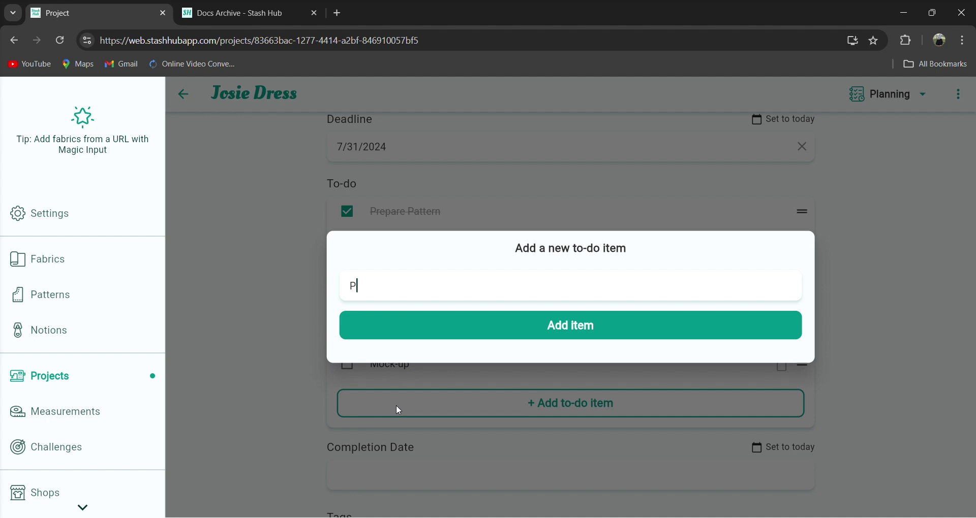
pyautogui.write('attern Adjus')
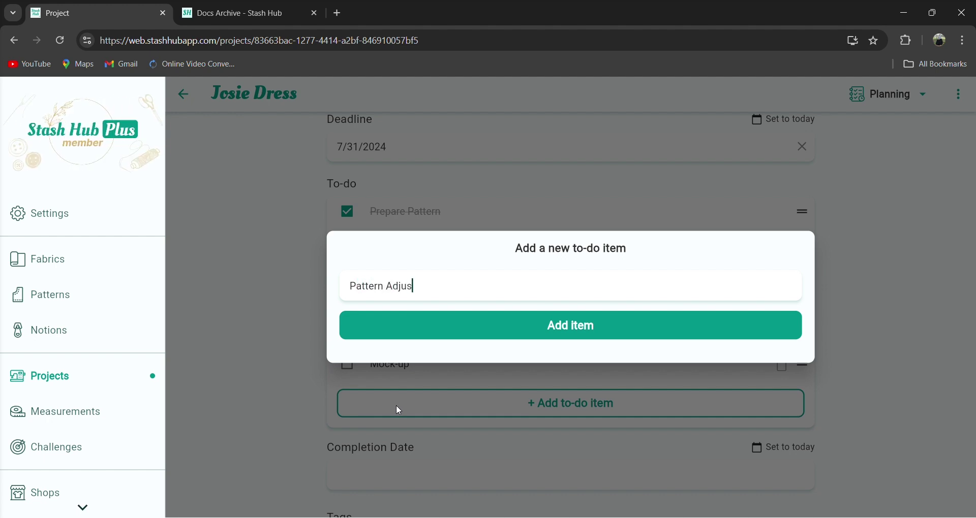
pyautogui.write('tments')
pyautogui.click(474, 335)
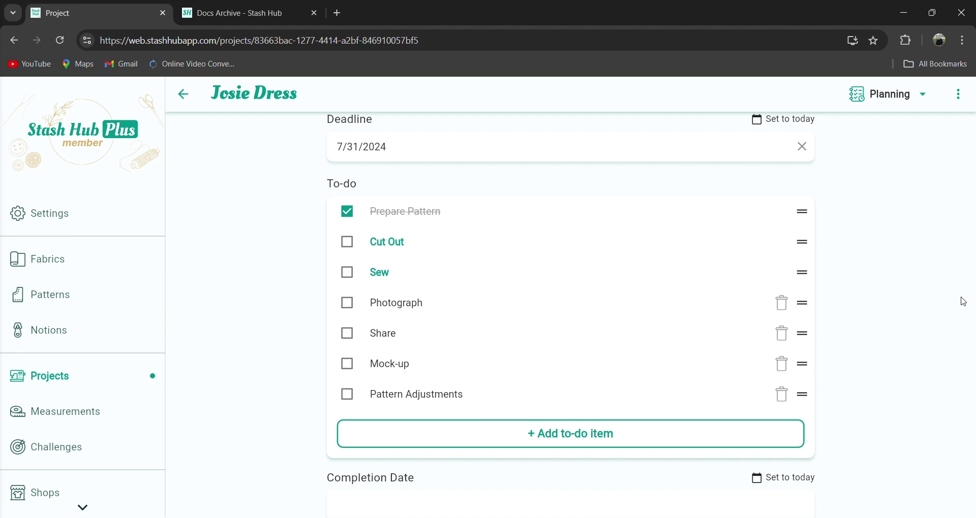
# - Review the project's completion date, tags, photo and caption fields, and check the available project statuses without choosing another
pyautogui.moveTo(972, 362); pyautogui.dragTo(971, 435)
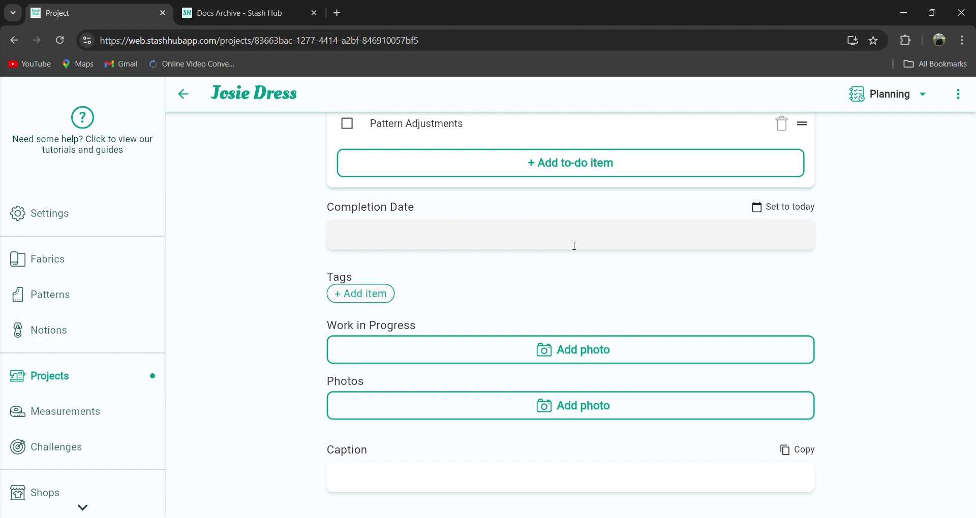
pyautogui.moveTo(971, 447); pyautogui.dragTo(968, 127)
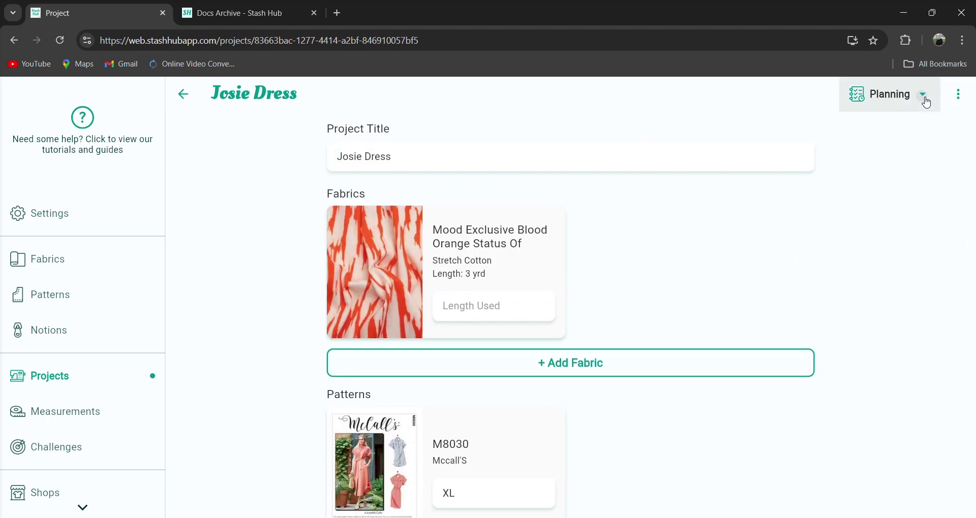
pyautogui.click(923, 103)
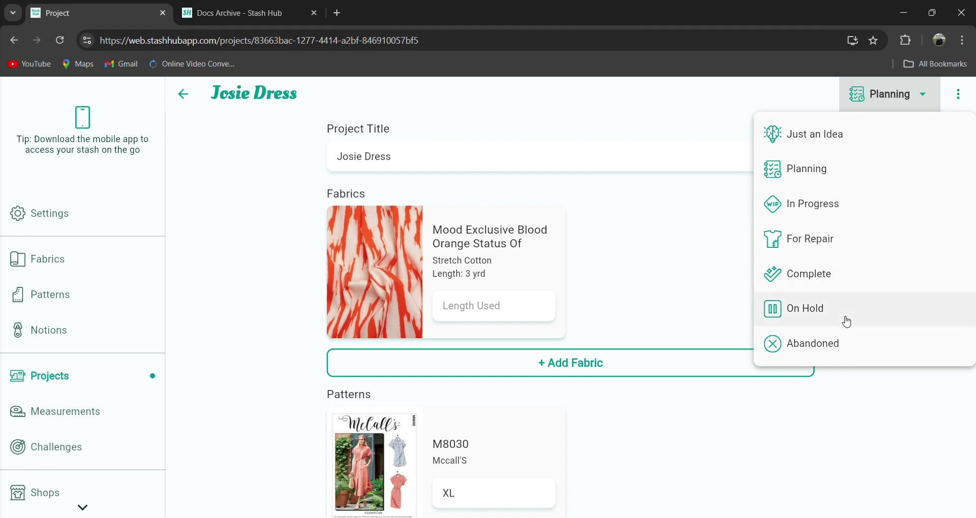
pyautogui.click(709, 111)
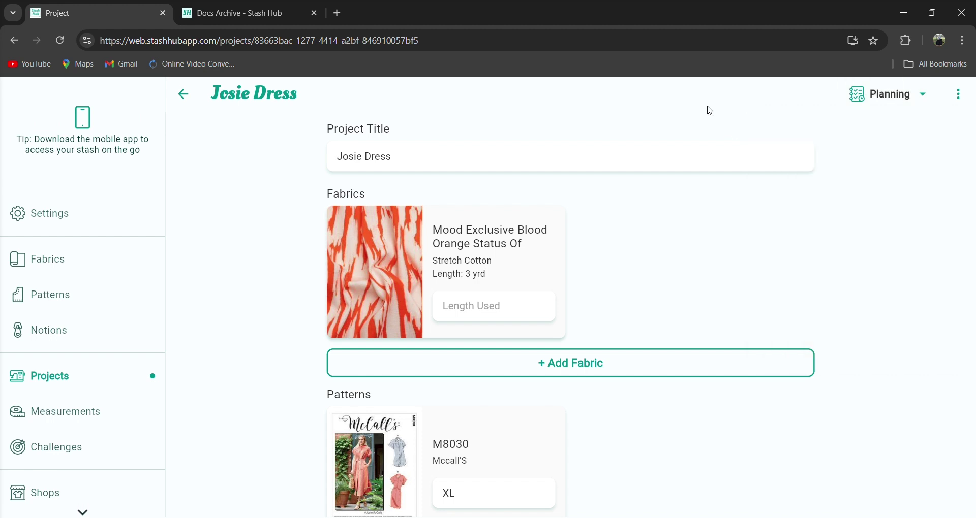
# - Check the Josie Dress project's additional options without choosing one, and return to its linked fabric record
pyautogui.click(962, 96)
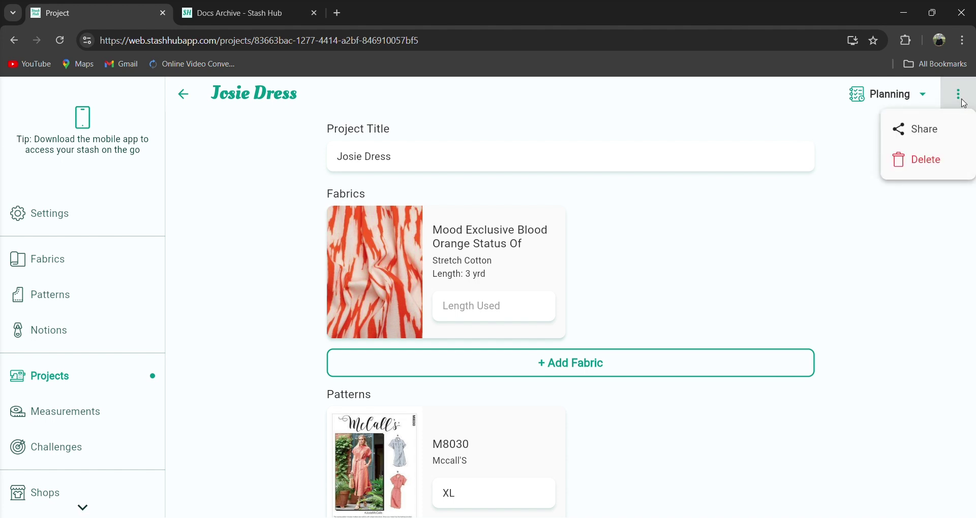
pyautogui.click(686, 229)
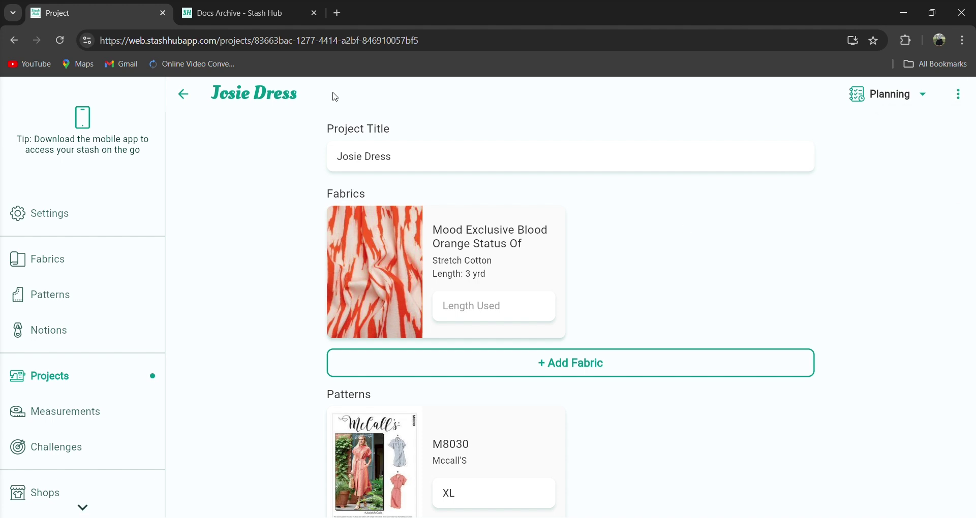
pyautogui.click(185, 95)
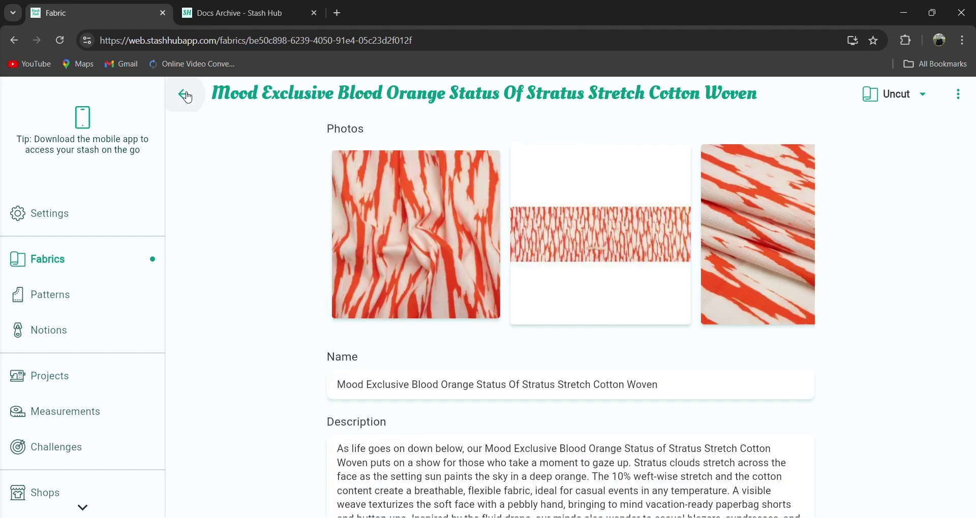
pyautogui.moveTo(974, 155)
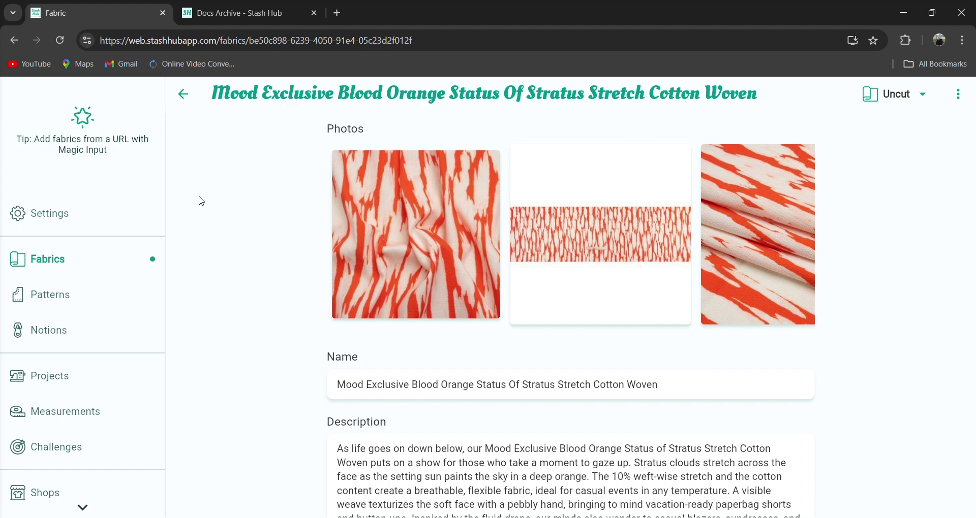
# - Browse the pattern collection and open the Woven Boxy Top pattern marked as Toiled
pyautogui.click(58, 307)
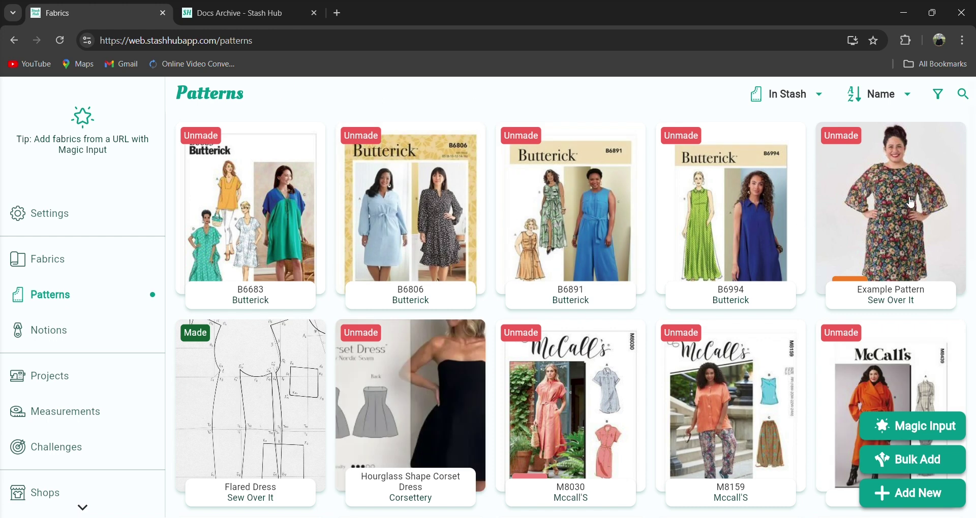
pyautogui.scroll(-1, 973, 159)
pyautogui.moveTo(973, 159); pyautogui.dragTo(974, 373)
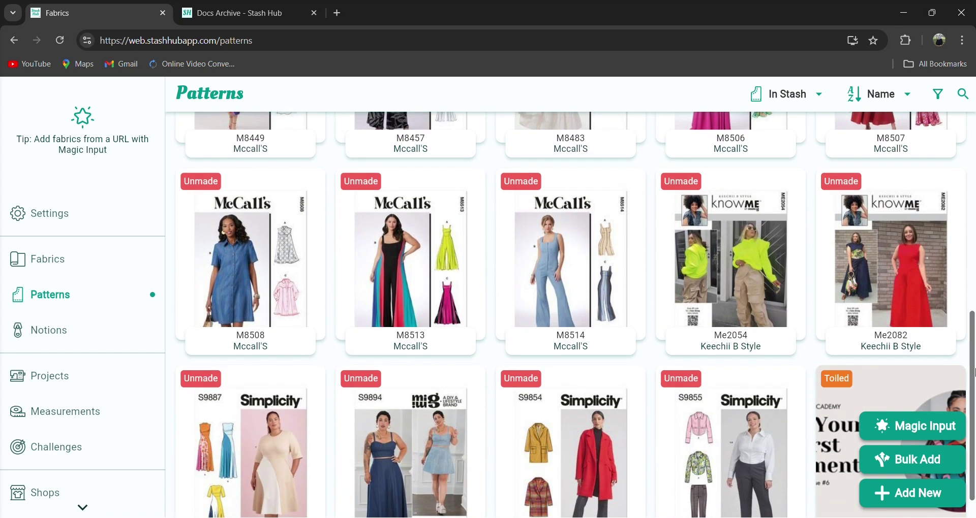
pyautogui.moveTo(974, 355); pyautogui.dragTo(974, 408)
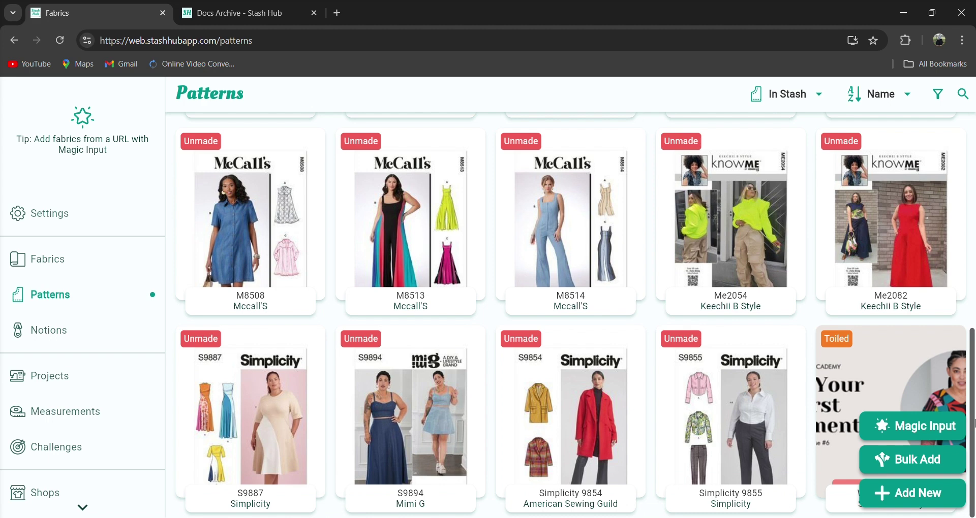
pyautogui.click(887, 378)
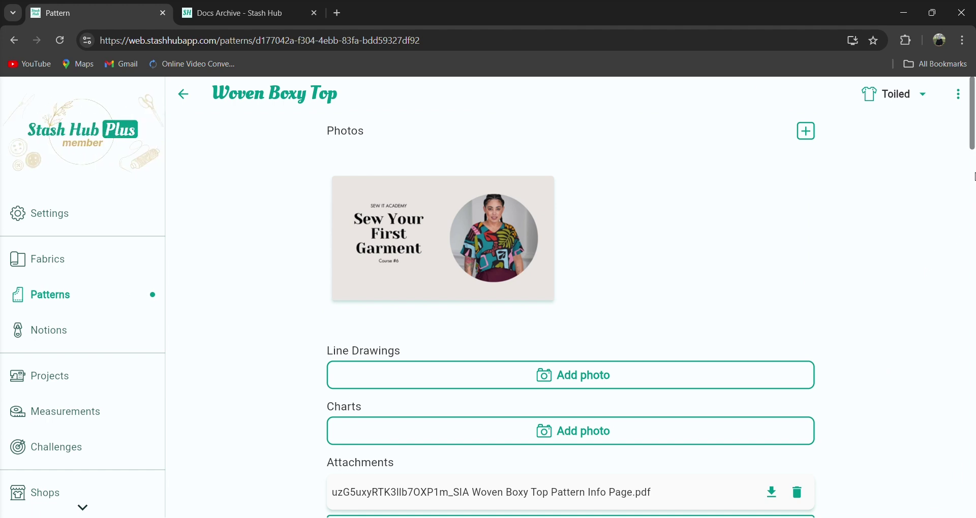
# - Review the Woven Boxy Top's attachments, name, designer and description, and check the available gender choices without changing the selection
pyautogui.moveTo(972, 148); pyautogui.dragTo(973, 220)
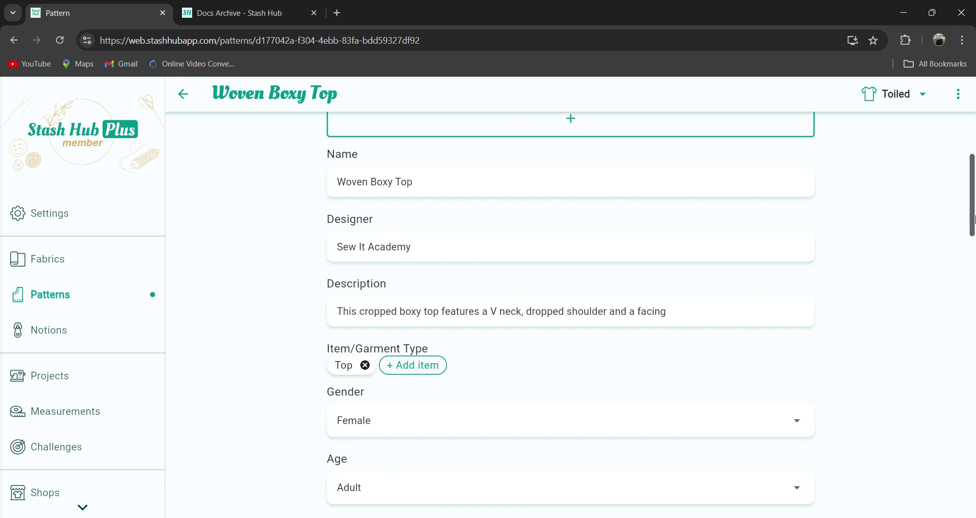
pyautogui.moveTo(973, 219); pyautogui.dragTo(973, 138)
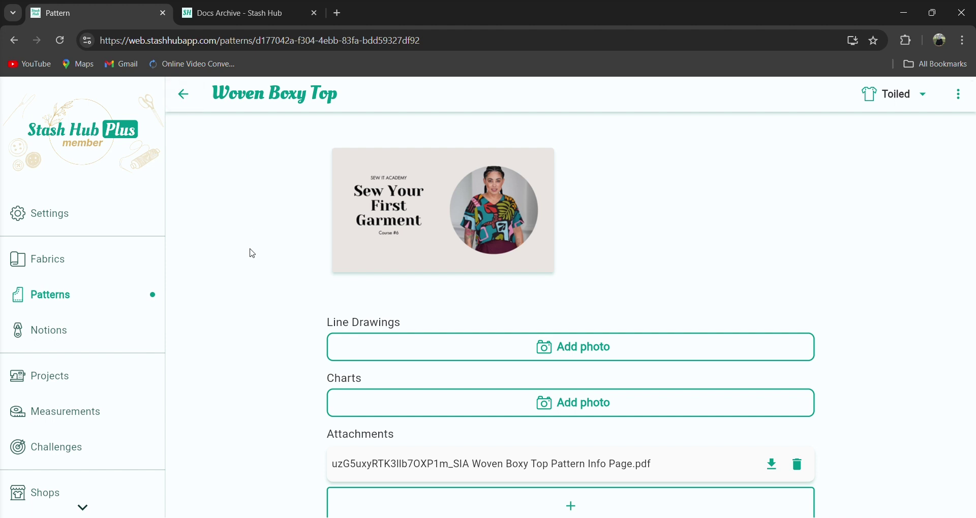
pyautogui.moveTo(973, 122); pyautogui.dragTo(973, 160)
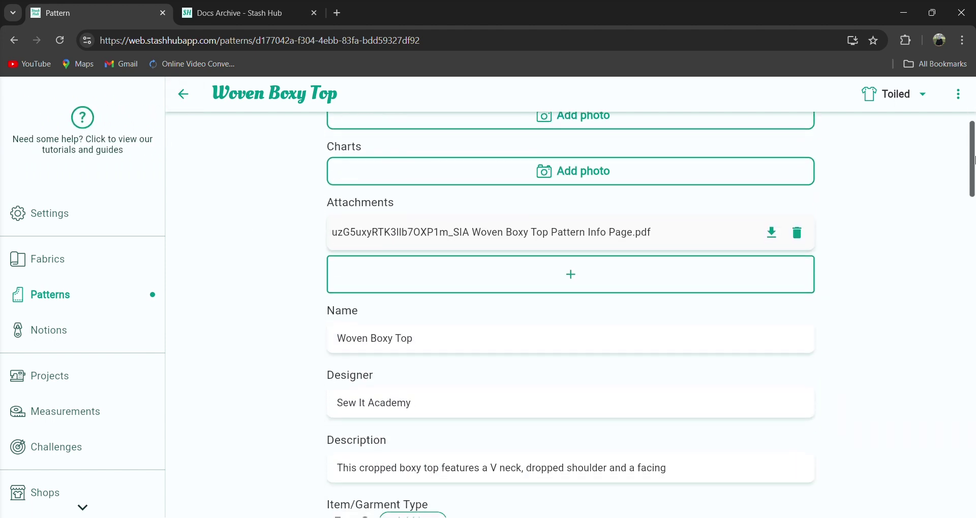
pyautogui.moveTo(973, 161); pyautogui.dragTo(973, 223)
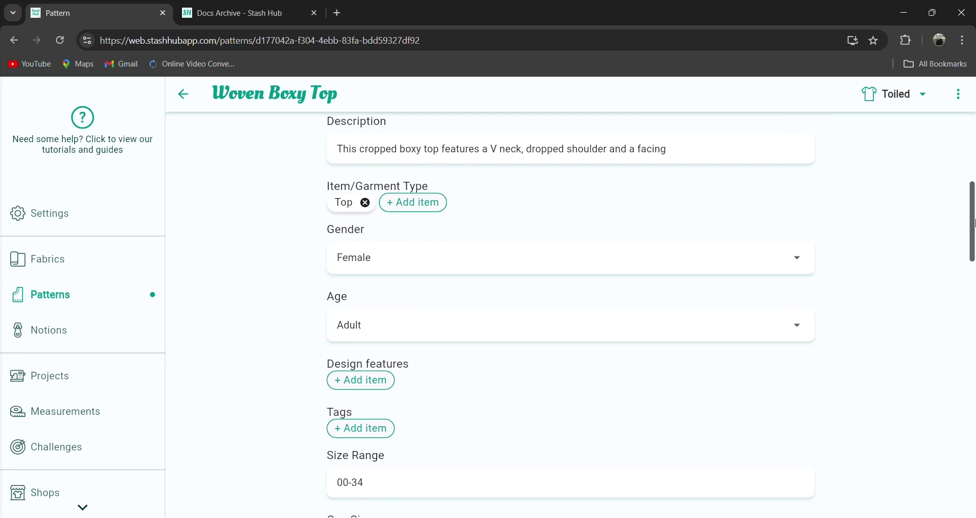
pyautogui.moveTo(974, 222); pyautogui.dragTo(974, 228)
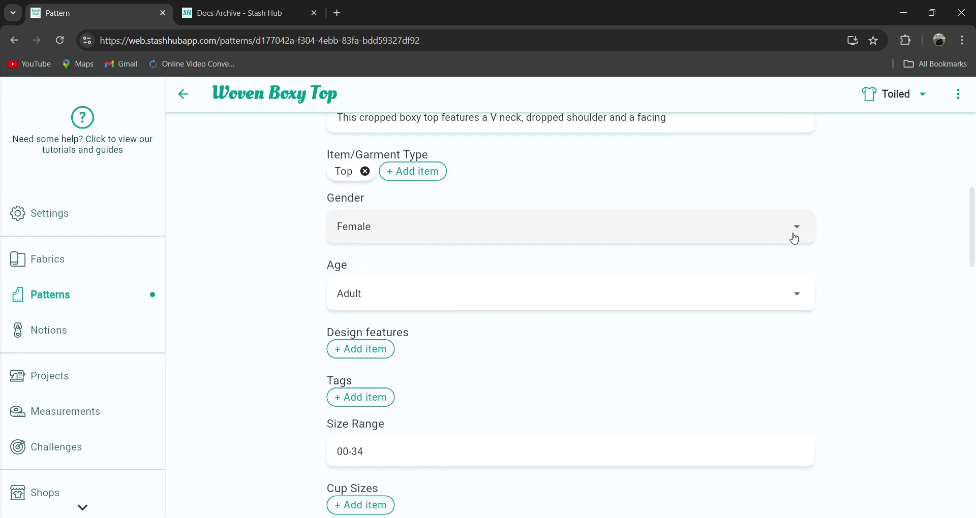
pyautogui.click(804, 237)
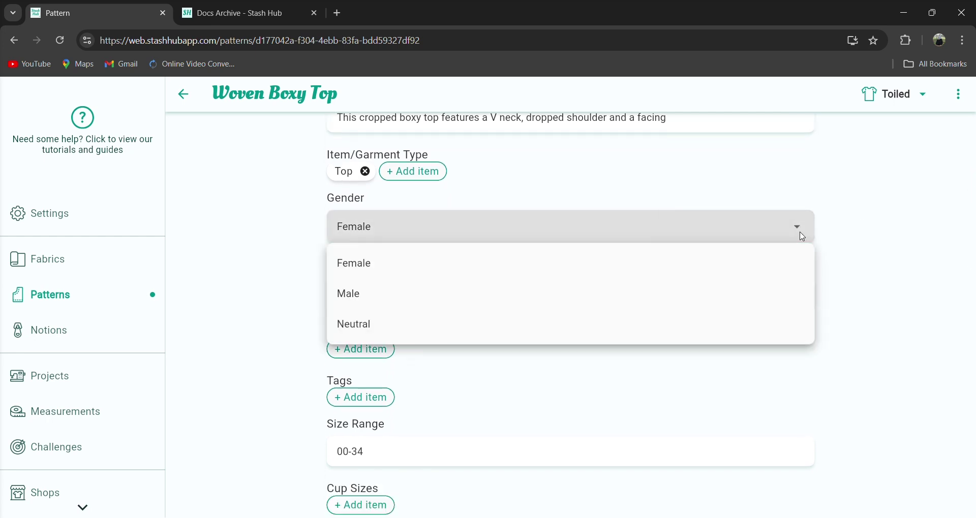
pyautogui.click(866, 270)
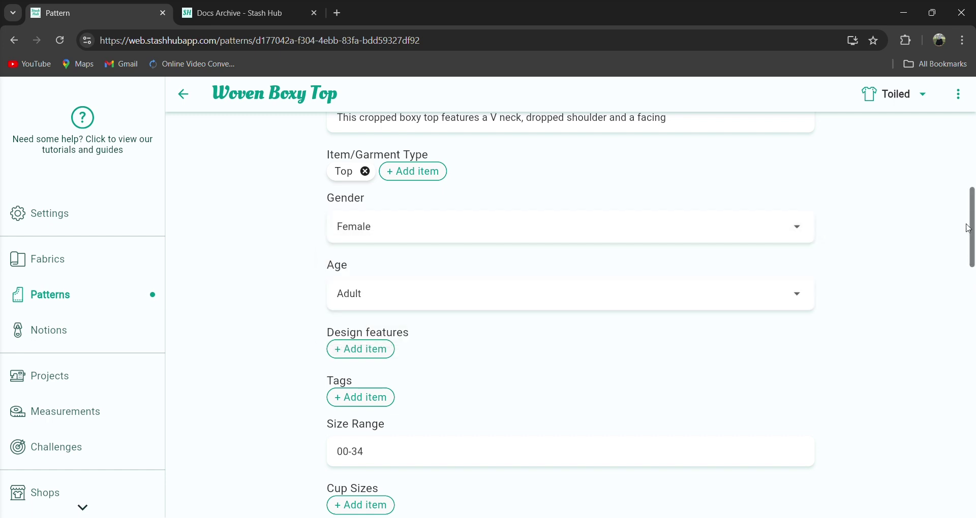
# - Review the pattern's size range, notions, suggested fabrics and fabric requirements, and check the pattern format choices without changing the selection
pyautogui.scroll(-3, 972, 234)
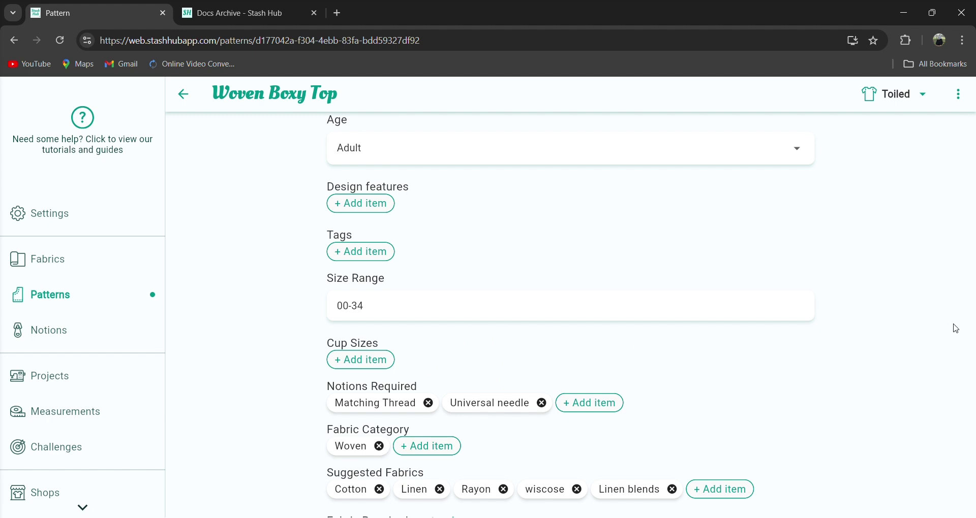
pyautogui.moveTo(972, 282); pyautogui.dragTo(972, 323)
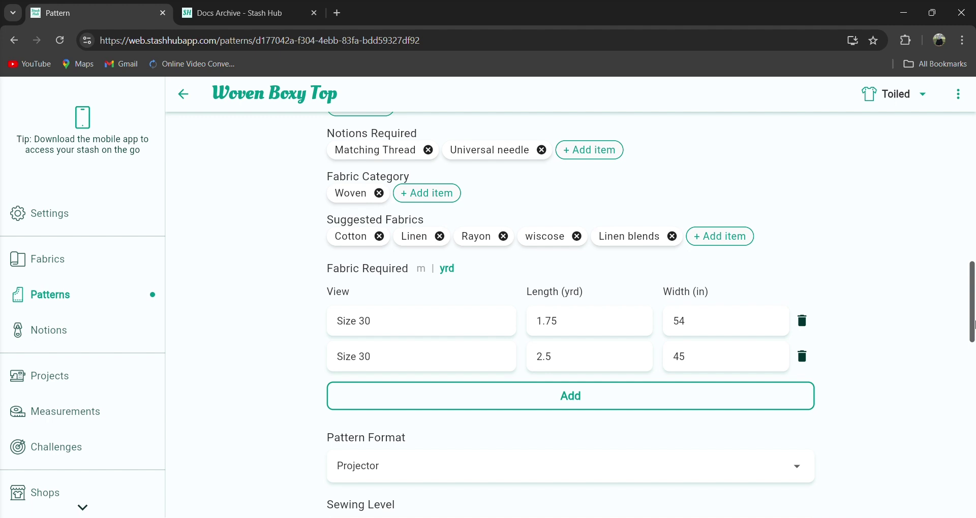
pyautogui.moveTo(972, 323); pyautogui.dragTo(972, 355)
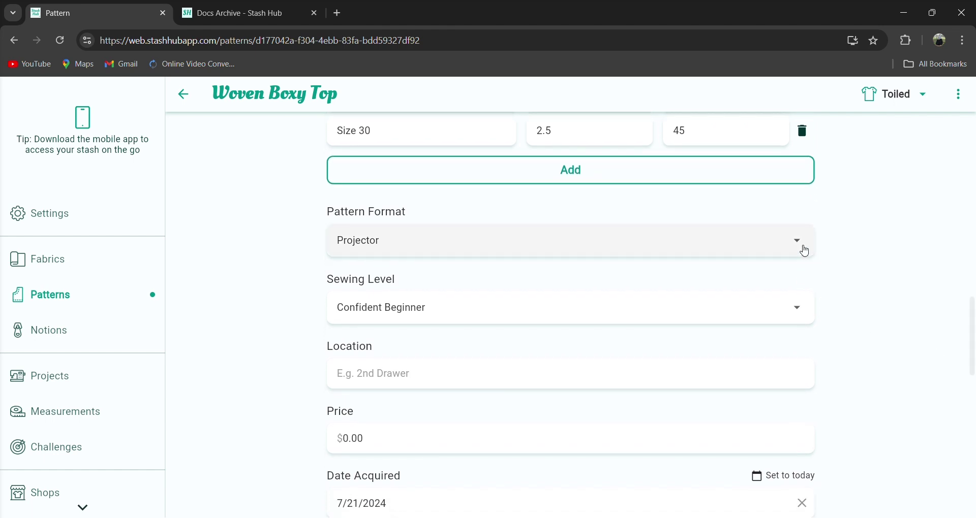
pyautogui.click(802, 249)
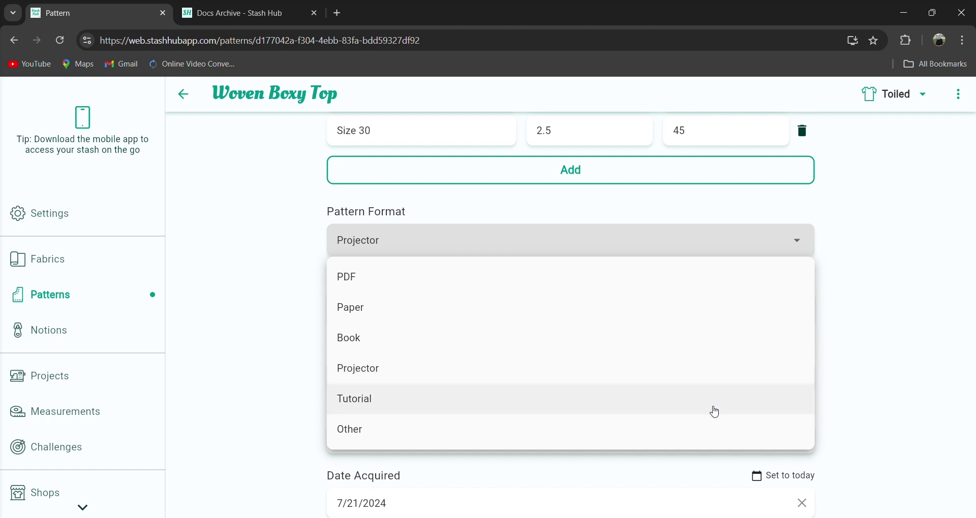
pyautogui.click(947, 206)
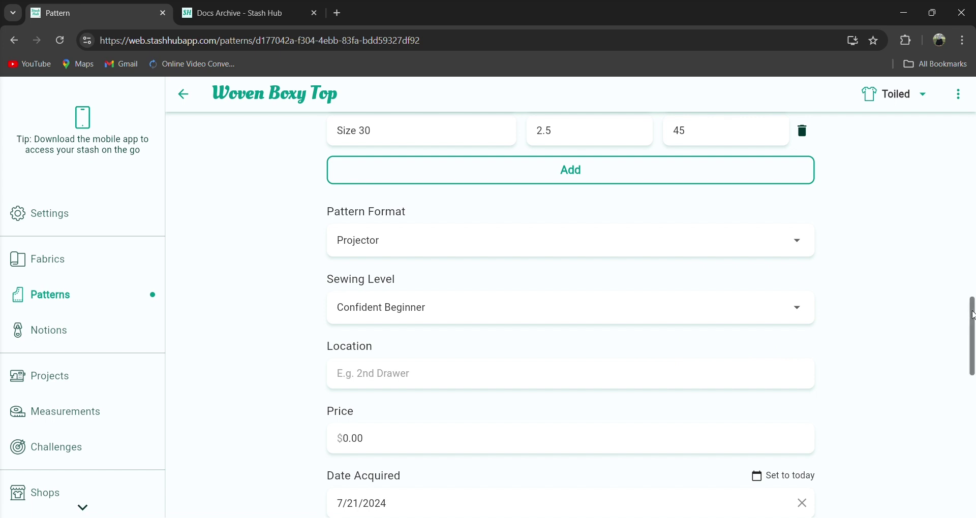
# - Review the pattern's location, price, acquisition date, notes, link, preparation checkboxes, rating and linked projects
pyautogui.moveTo(973, 314); pyautogui.dragTo(972, 331)
pyautogui.scroll(-2, 972, 331)
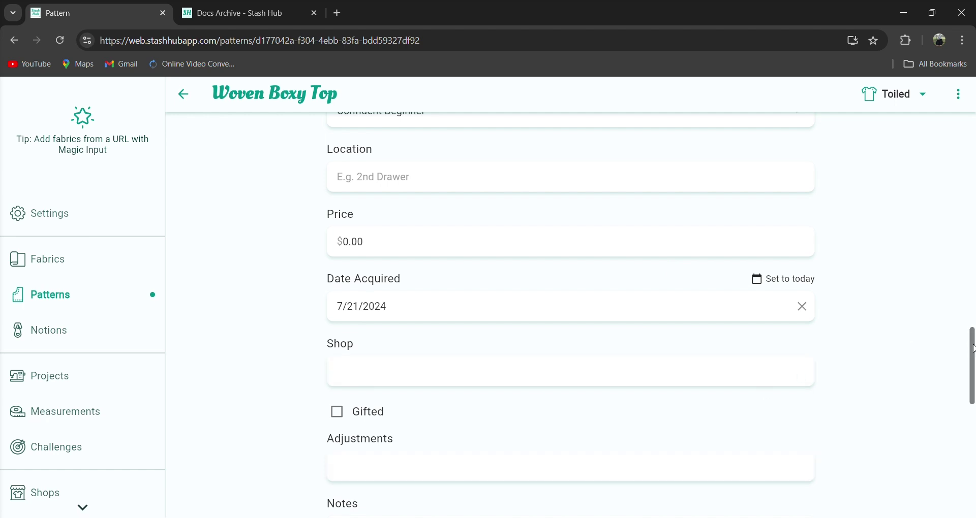
pyautogui.moveTo(971, 345); pyautogui.dragTo(973, 412)
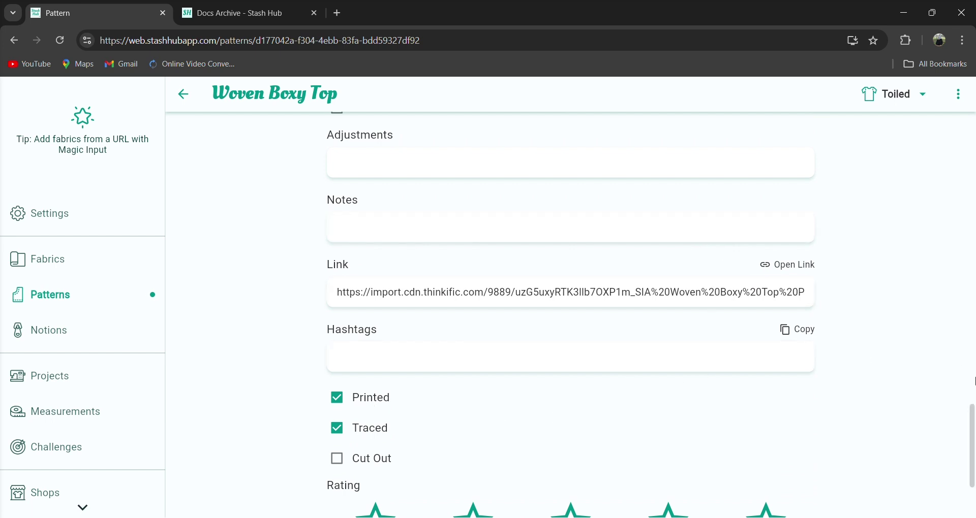
pyautogui.scroll(-3, 971, 421)
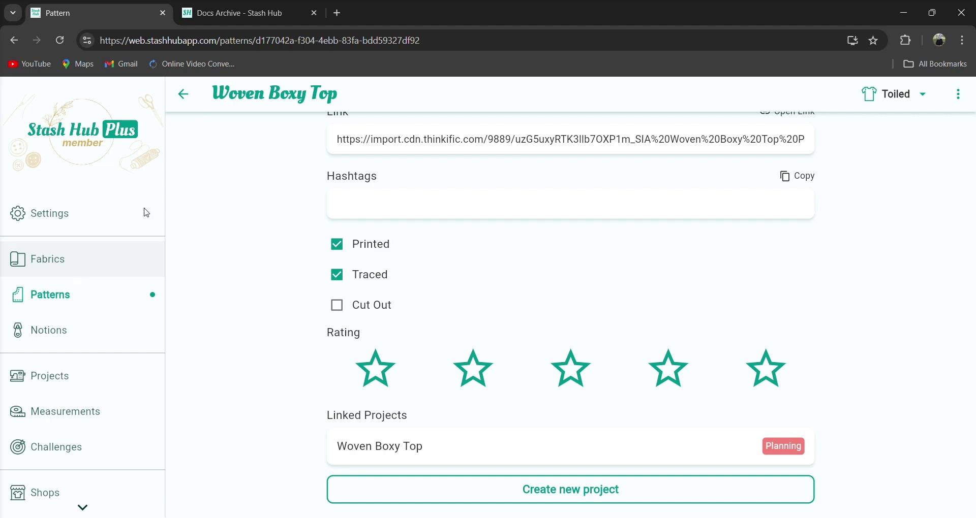
# - Return to the pattern collection, open the M8508 pattern and view its photos, line drawings and attachments
pyautogui.click(189, 94)
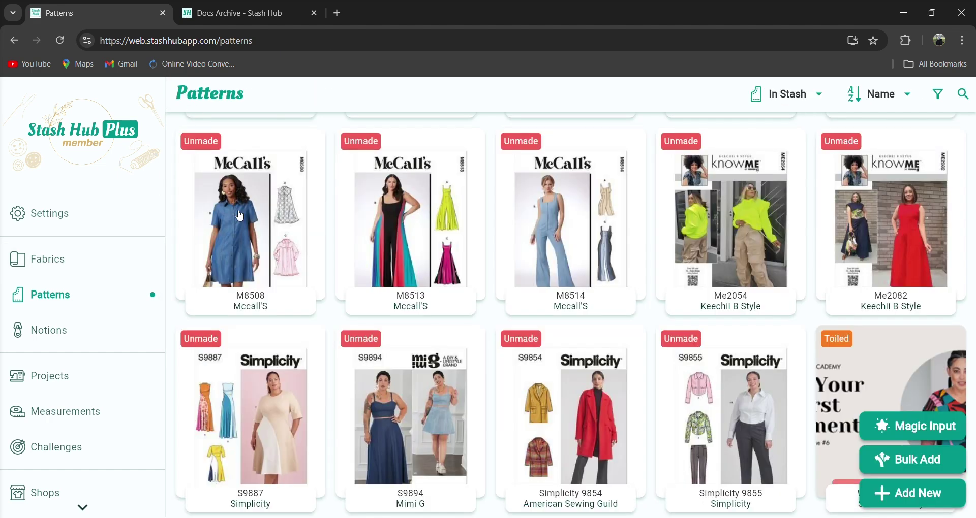
pyautogui.click(249, 248)
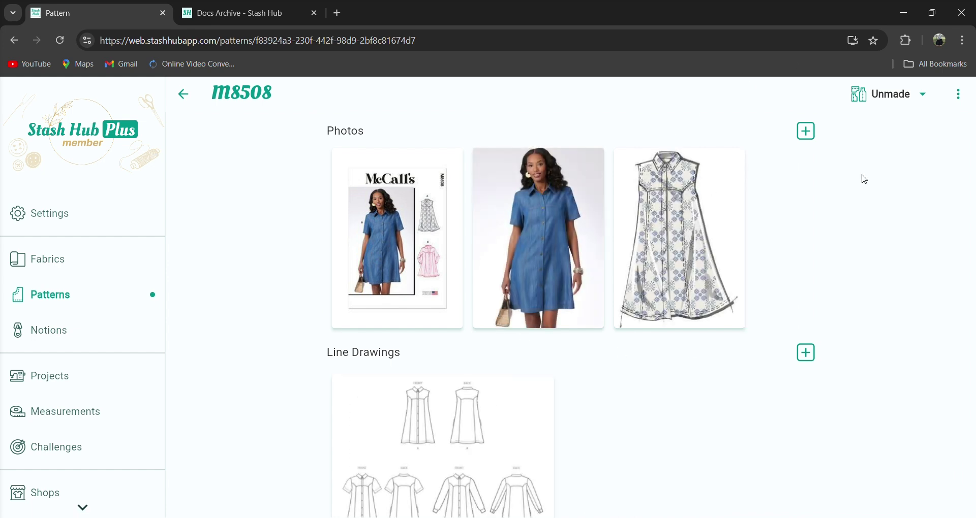
pyautogui.click(968, 105)
pyautogui.click(830, 254)
pyautogui.moveTo(974, 104); pyautogui.dragTo(973, 146)
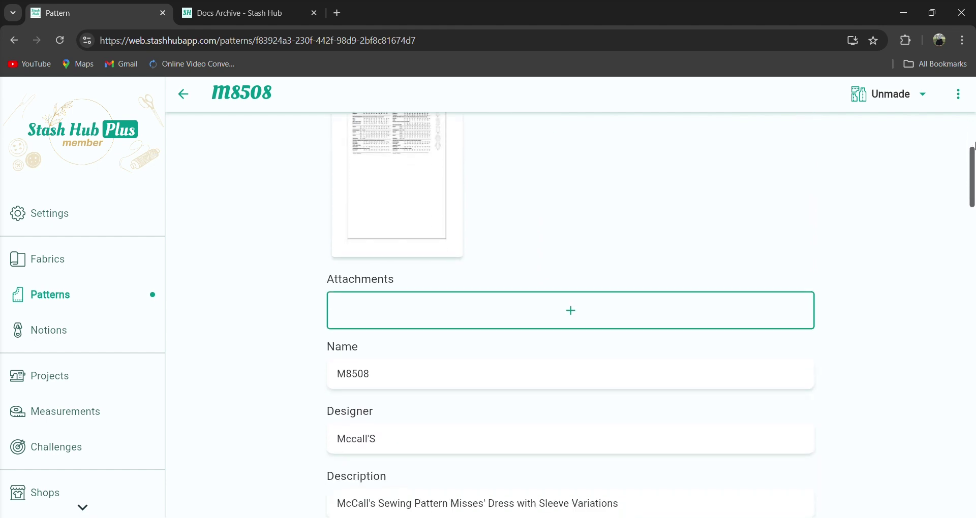
# - Examine M8508's design features, size range, fabric requirements and format, and return to the pattern collection
pyautogui.moveTo(973, 146); pyautogui.dragTo(973, 241)
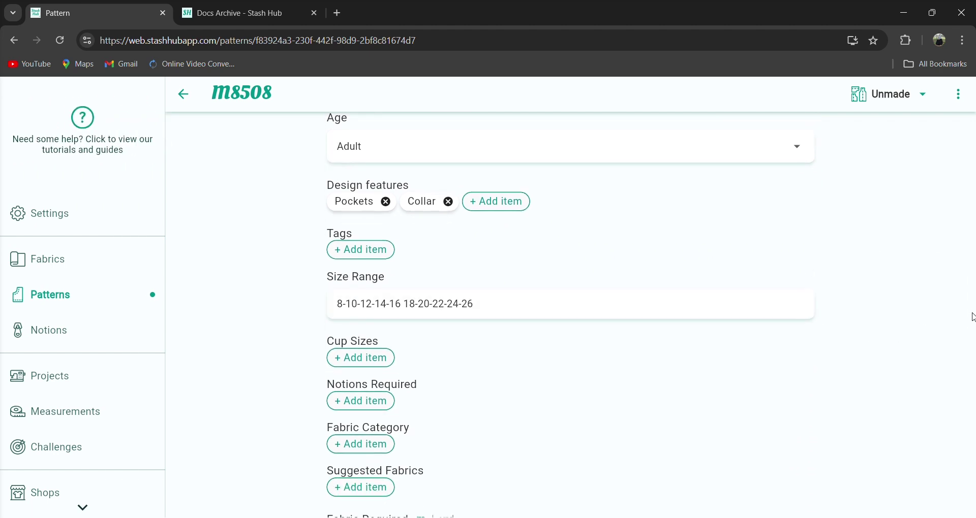
pyautogui.scroll(-5, 972, 318)
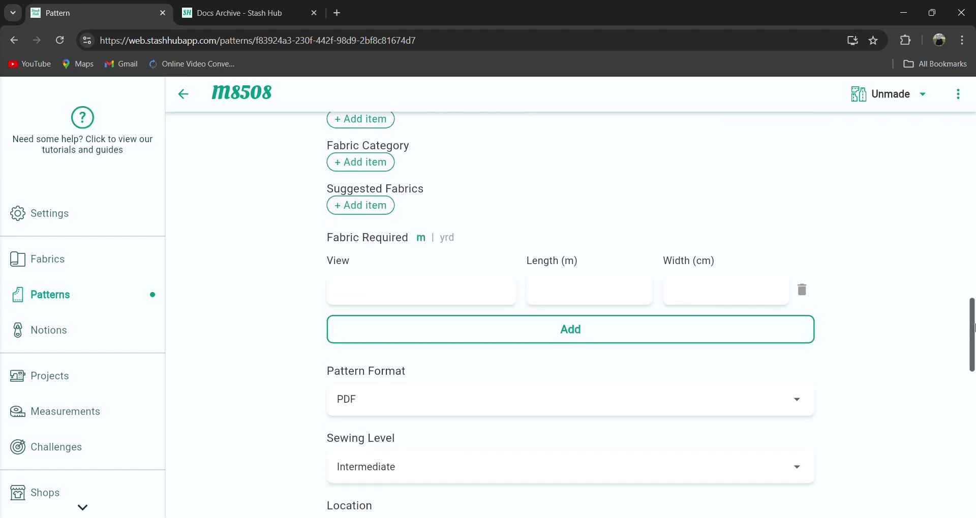
pyautogui.scroll(2, 973, 328)
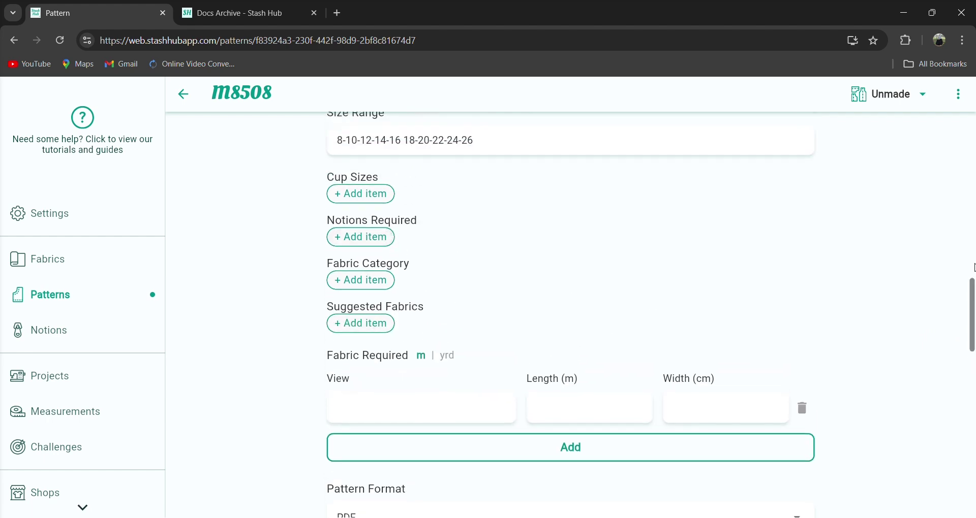
pyautogui.moveTo(972, 307); pyautogui.dragTo(973, 94)
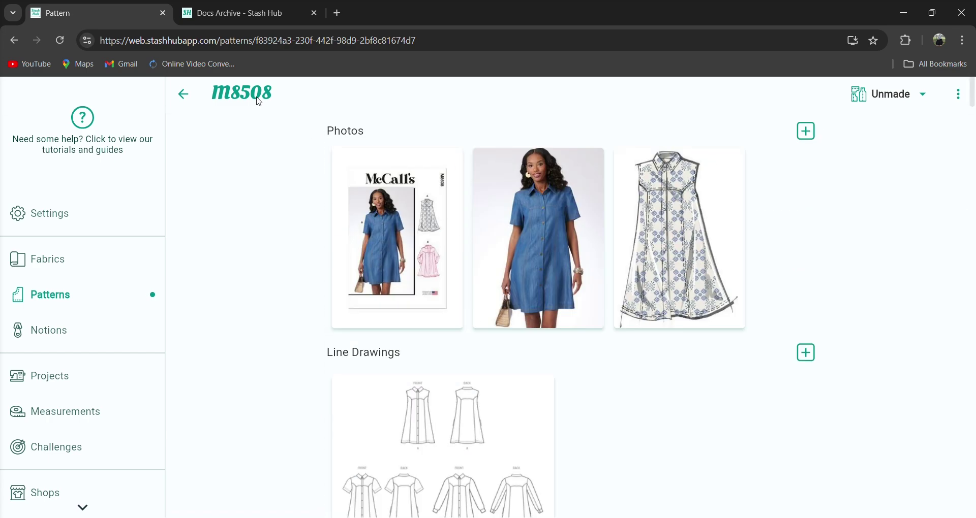
pyautogui.click(181, 98)
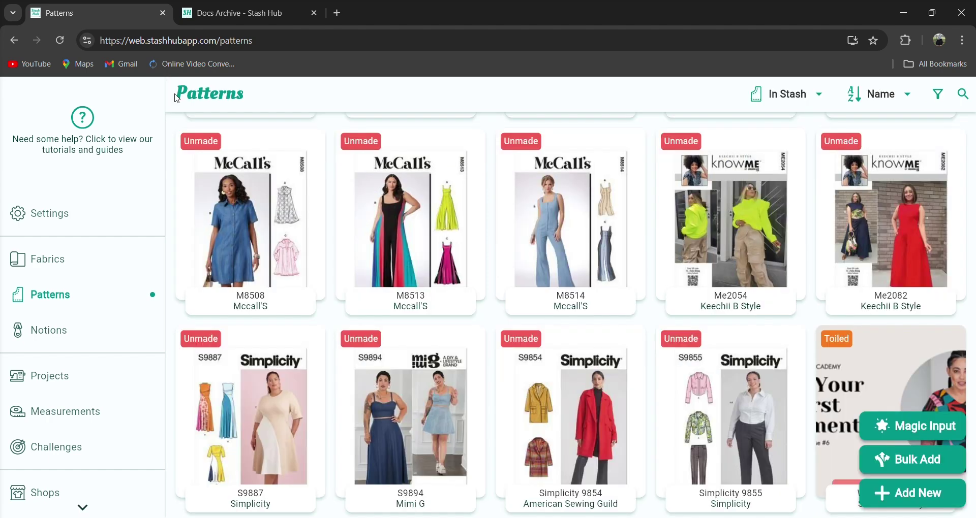
# - Search Google for "mood fabrics" in a new browser tab
pyautogui.click(335, 15)
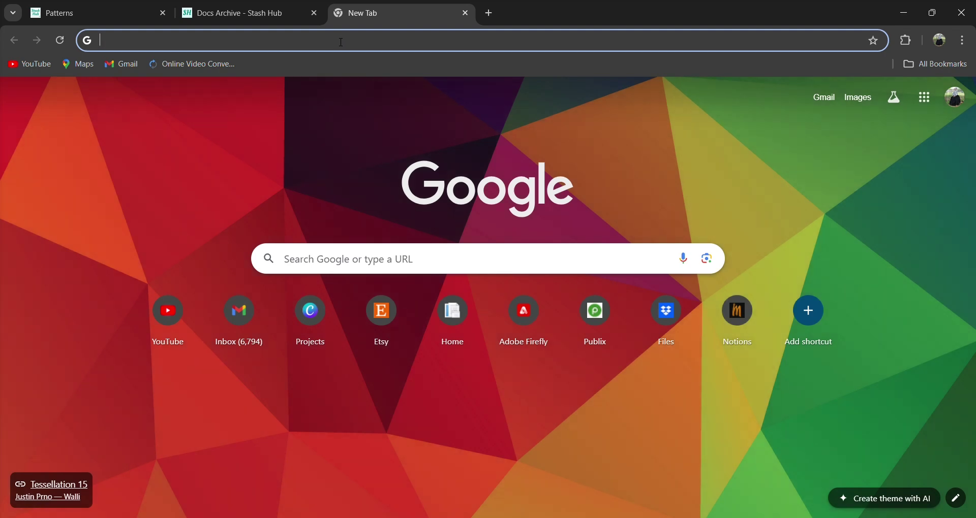
pyautogui.click(342, 42)
pyautogui.write('Mo')
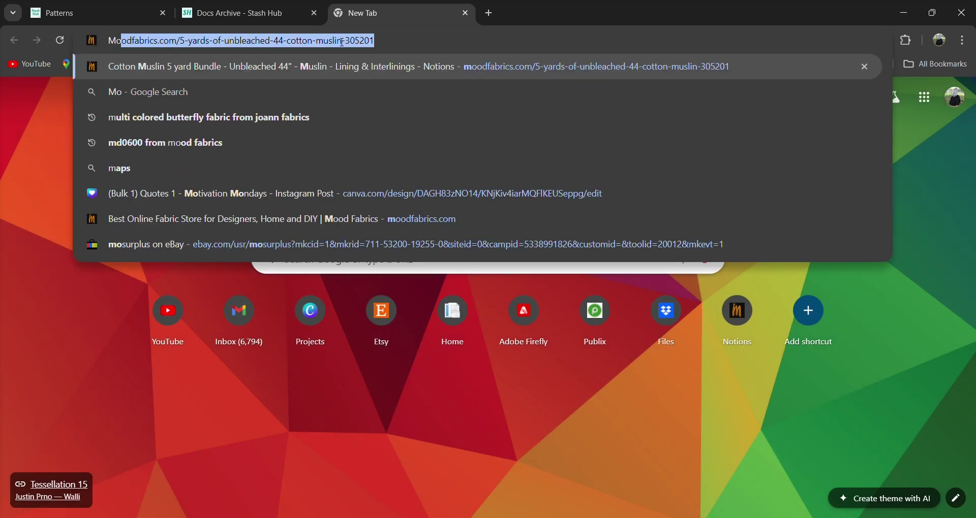
pyautogui.write('od fab')
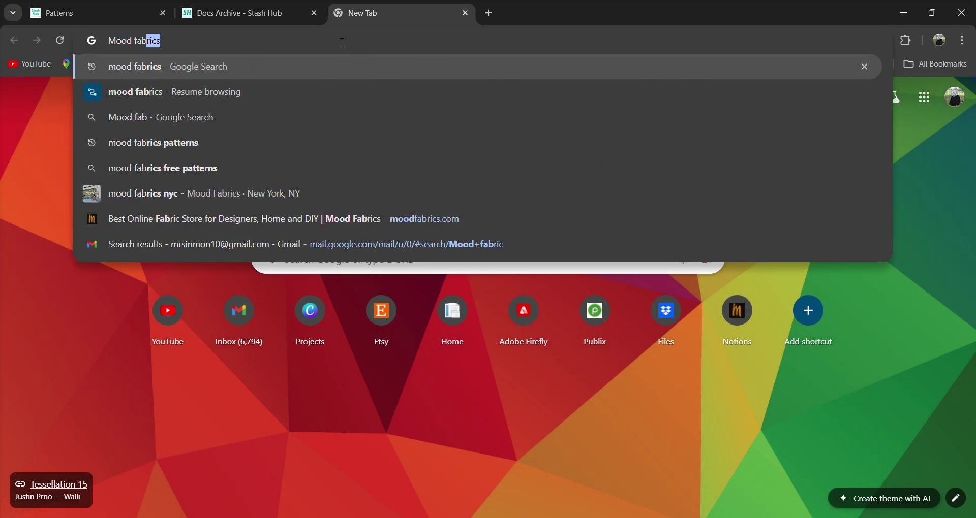
pyautogui.press('Return')
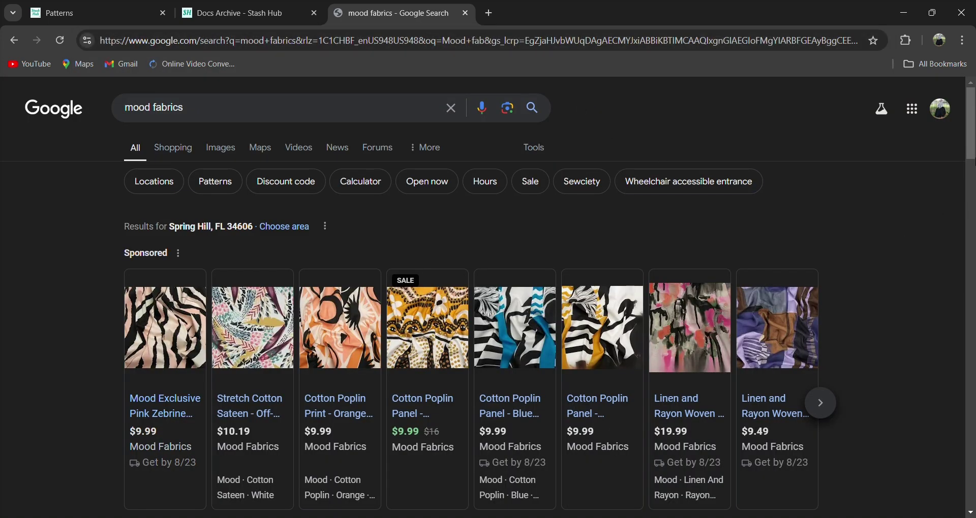
# - Open the Mood Fabrics site, go to its Linen Chambray collection and open the Heathered Faded Denim lightweight linen chambray
pyautogui.scroll(-2, 971, 153)
pyautogui.scroll(-3, 472, 265)
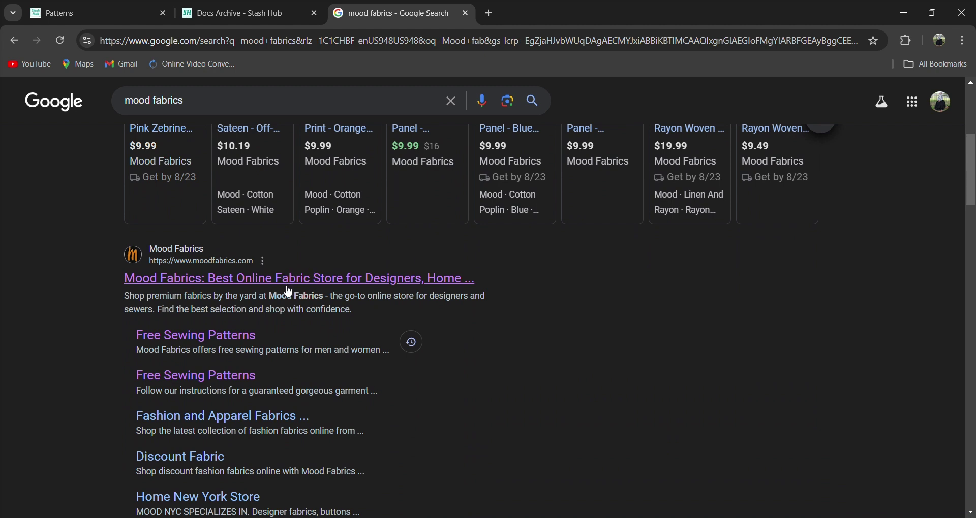
pyautogui.click(285, 281)
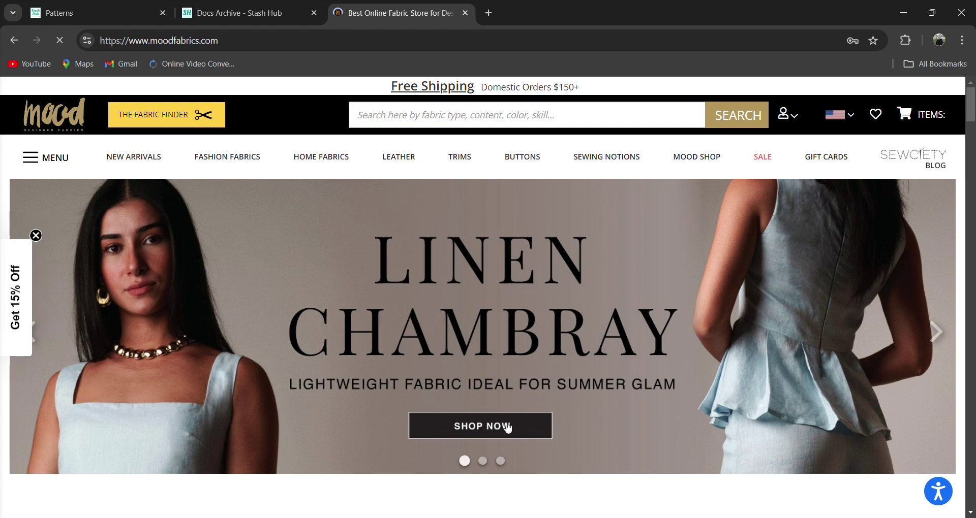
pyautogui.click(507, 429)
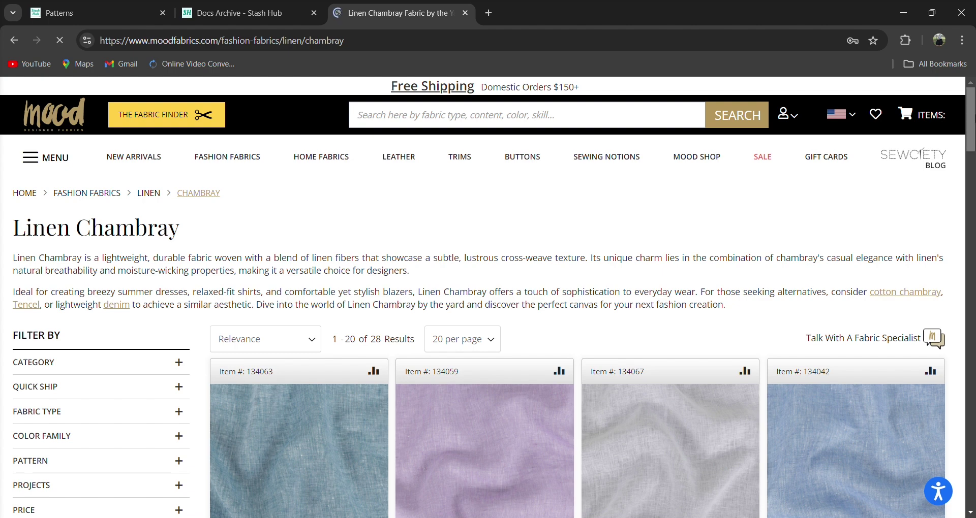
pyautogui.moveTo(973, 117); pyautogui.dragTo(971, 150)
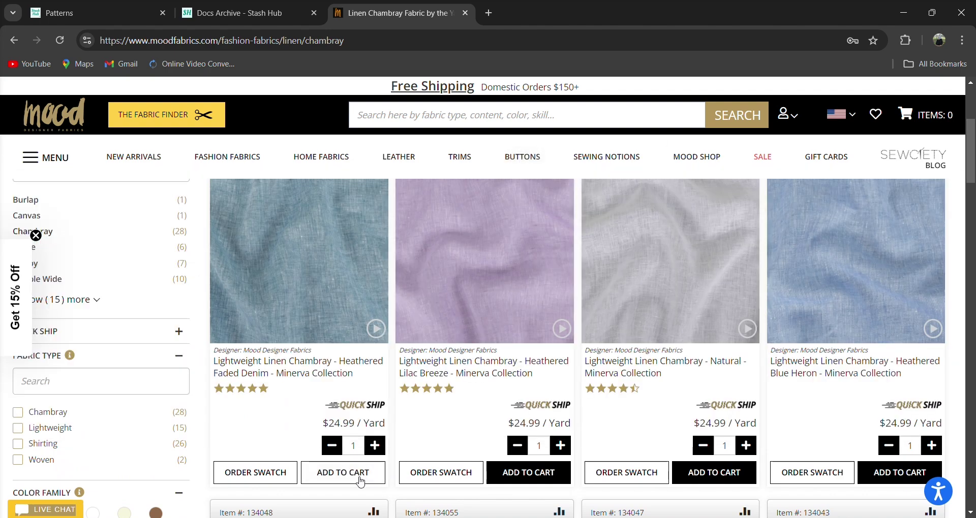
pyautogui.click(275, 375)
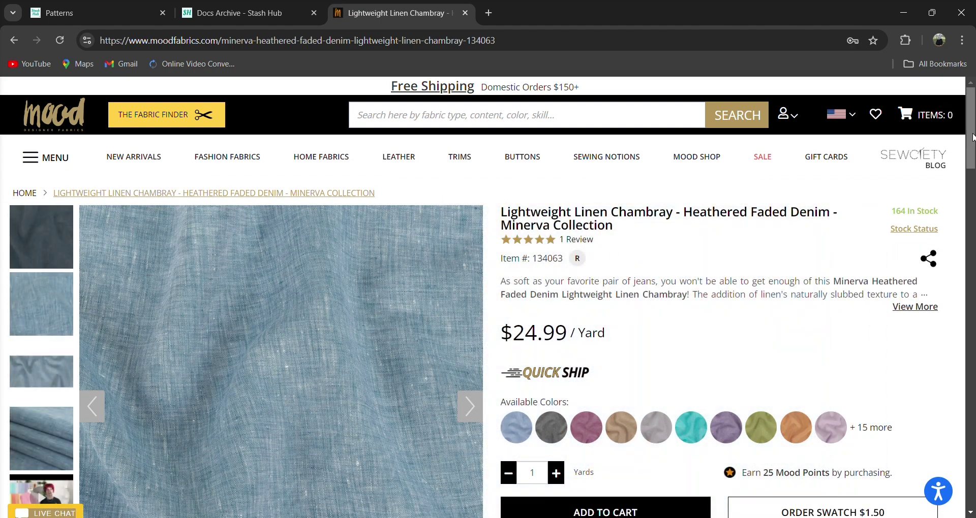
# - Expand the fabric's full description and view the product photo of the folded fabric
pyautogui.scroll(-2, 974, 163)
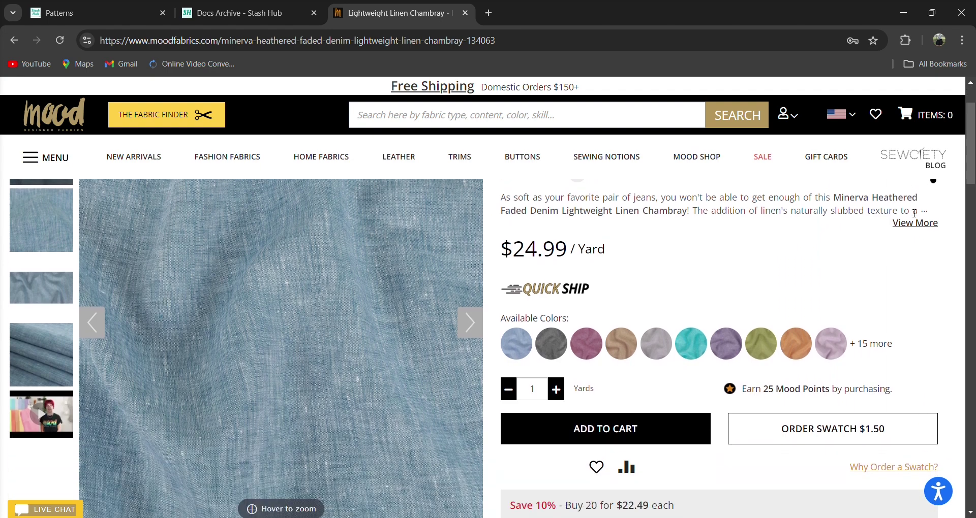
pyautogui.click(915, 223)
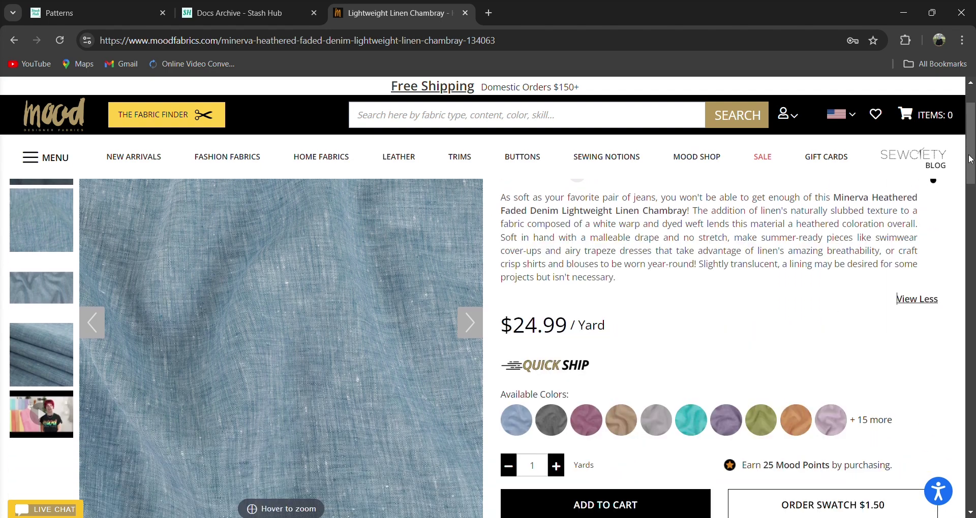
pyautogui.moveTo(971, 160)
pyautogui.mouseDown()
pyautogui.moveTo(973, 191)
pyautogui.moveTo(972, 163)
pyautogui.mouseUp()
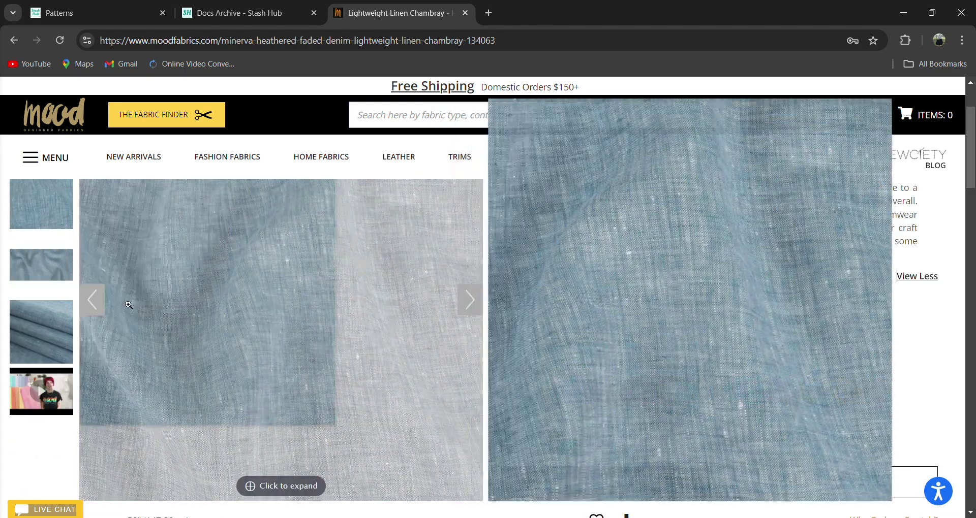
pyautogui.click(41, 325)
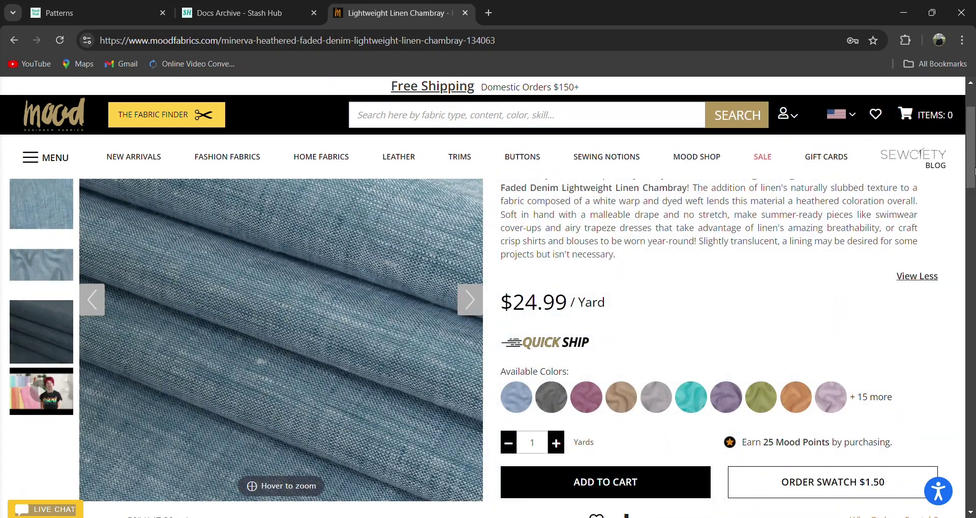
pyautogui.moveTo(972, 175); pyautogui.dragTo(962, 144)
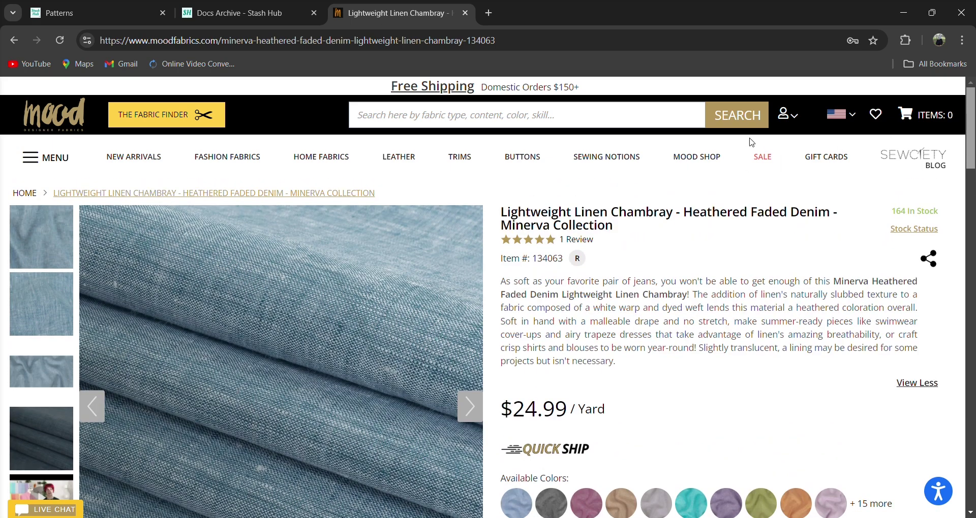
# - Copy the web address of the Heathered Faded Denim product page
pyautogui.click(505, 46)
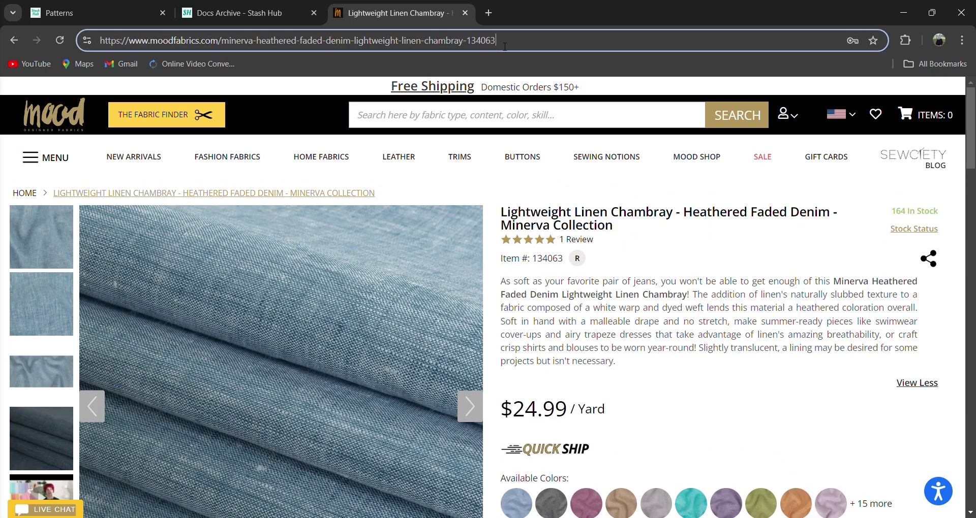
pyautogui.moveTo(500, 46); pyautogui.dragTo(104, 48)
pyautogui.hotkey('ctrl', 'c')
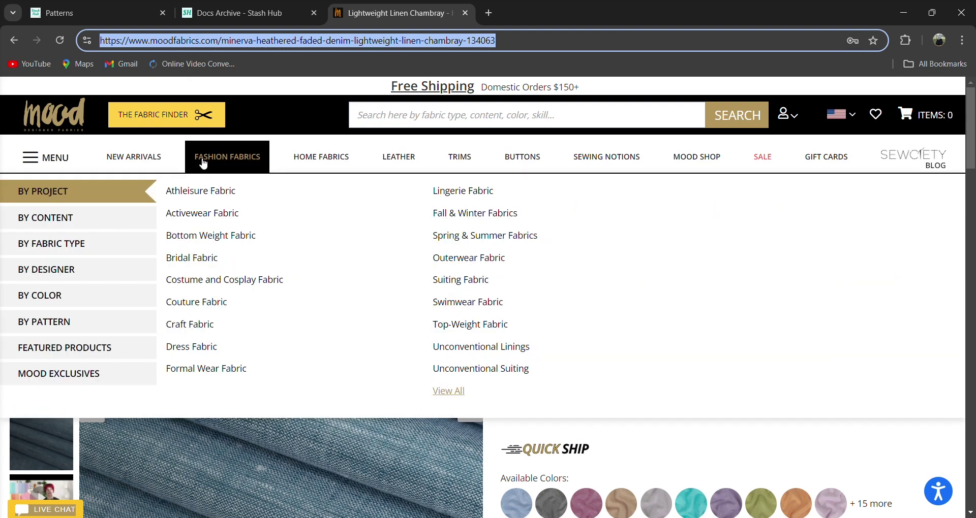
# - In Stash Hub's fabric collection, submit a Magic Input with the copied product URL and a purchased length of 3 yards
pyautogui.click(211, 18)
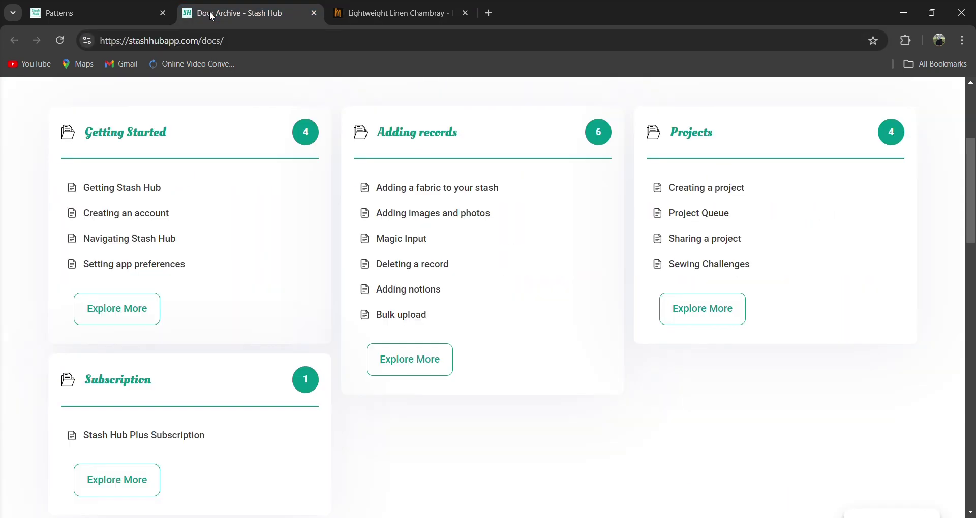
pyautogui.click(115, 8)
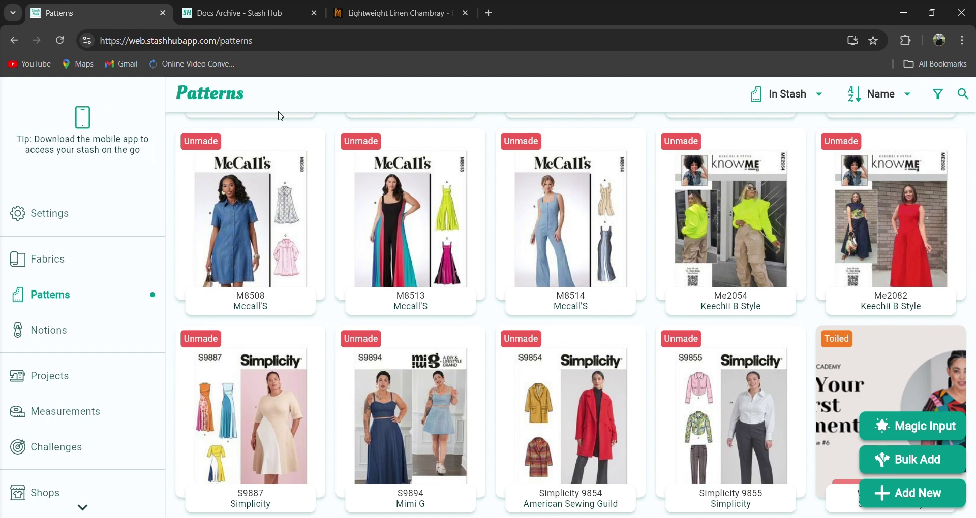
pyautogui.click(51, 261)
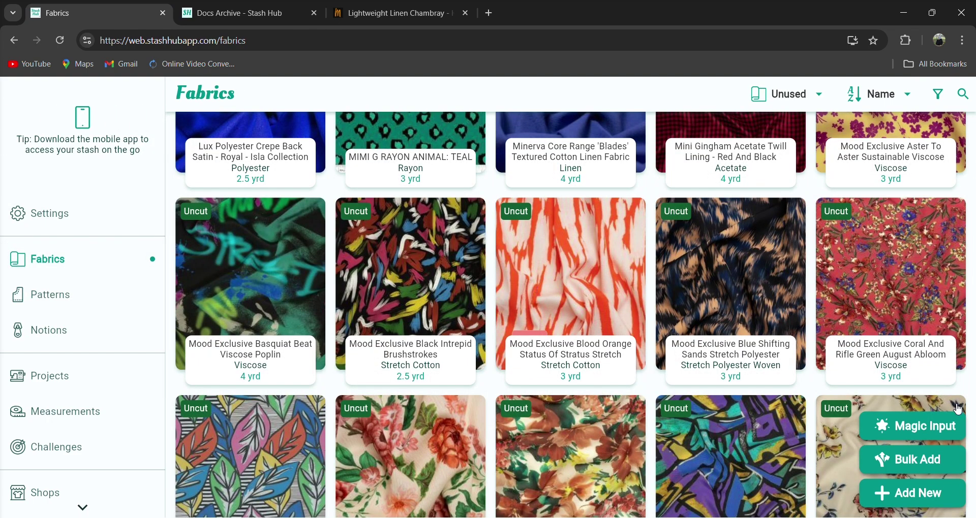
pyautogui.click(925, 433)
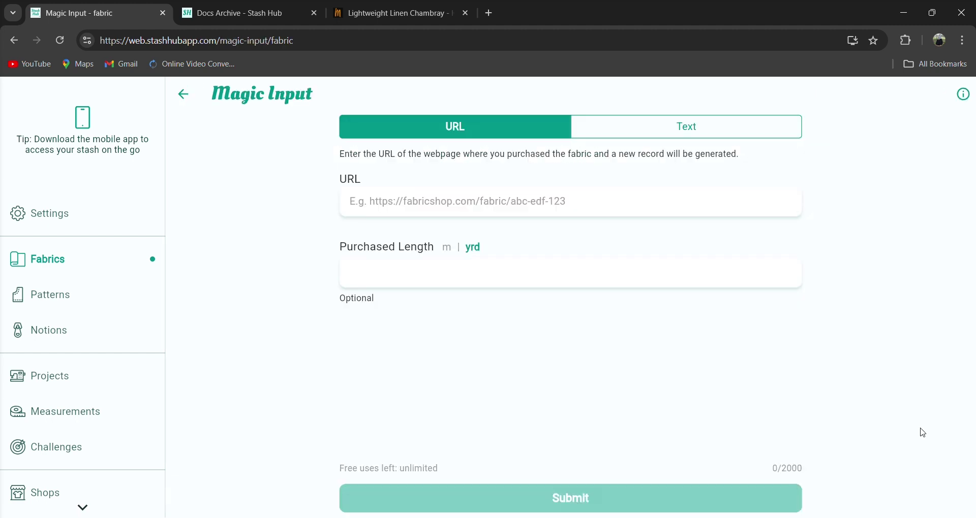
pyautogui.click(384, 212)
pyautogui.hotkey('ctrl', 'v')
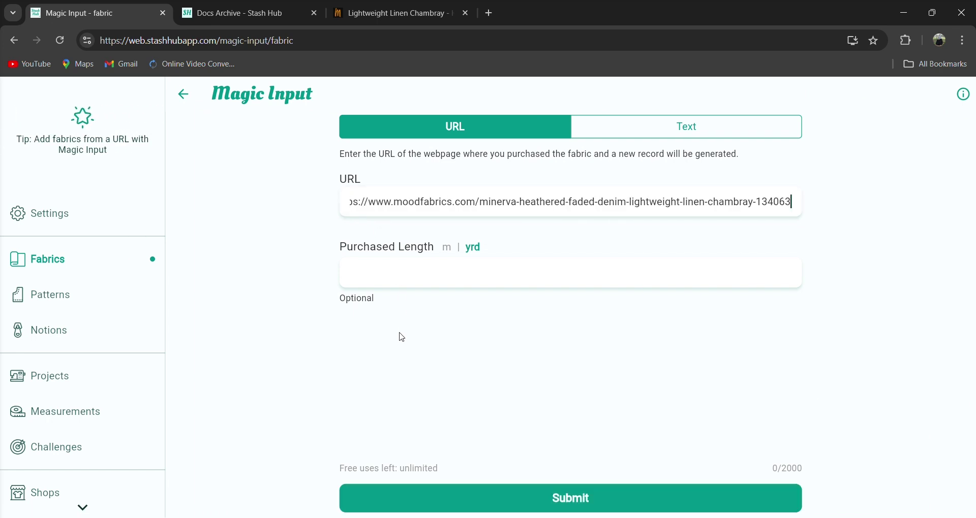
pyautogui.click(376, 283)
pyautogui.click(544, 502)
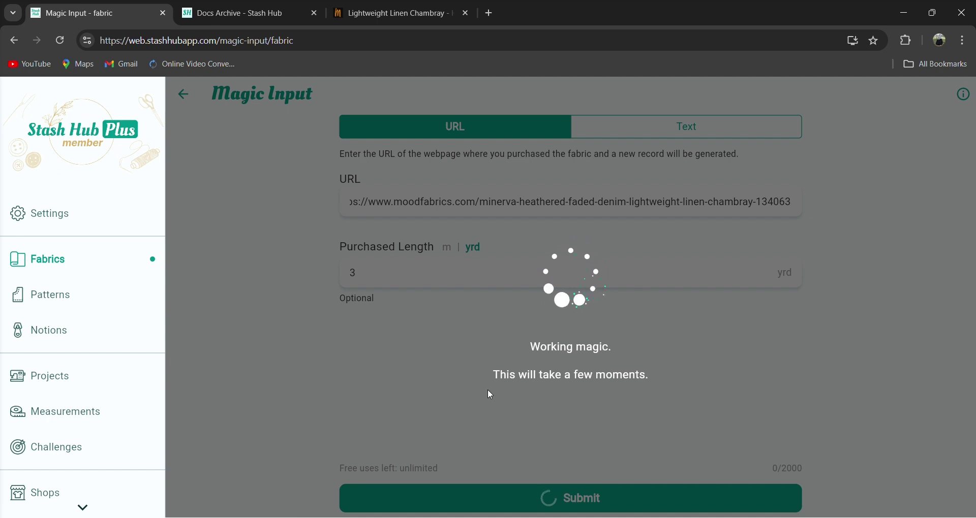
# - Return to the Mood Fabrics site and open its Remnants page
pyautogui.click(389, 17)
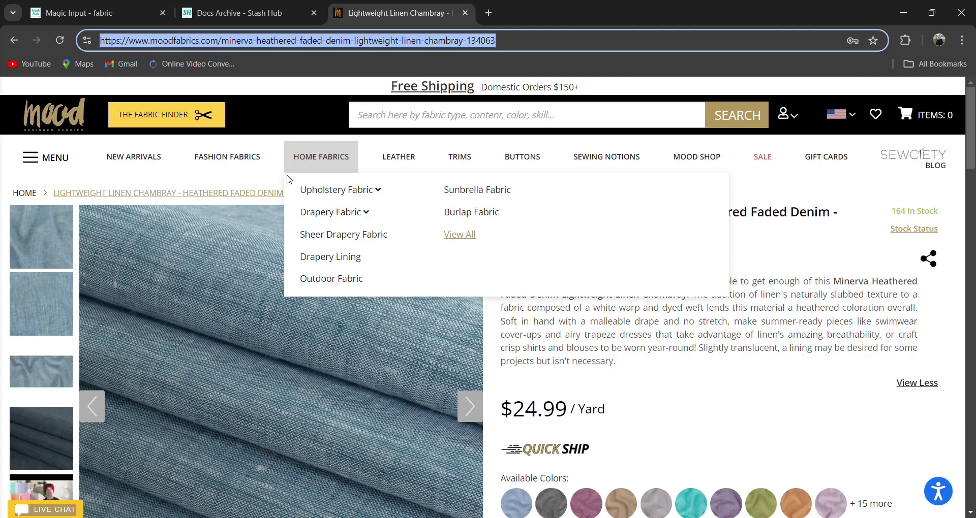
pyautogui.click(54, 158)
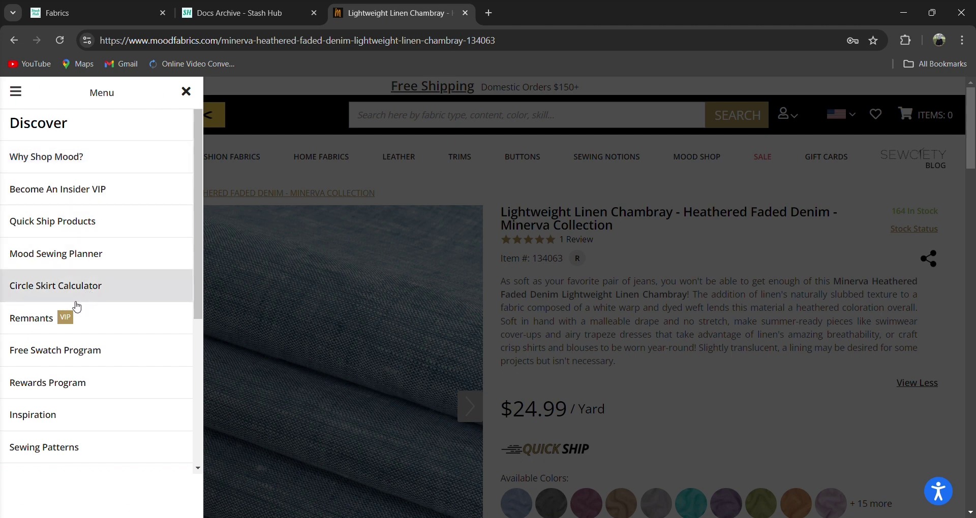
pyautogui.click(61, 325)
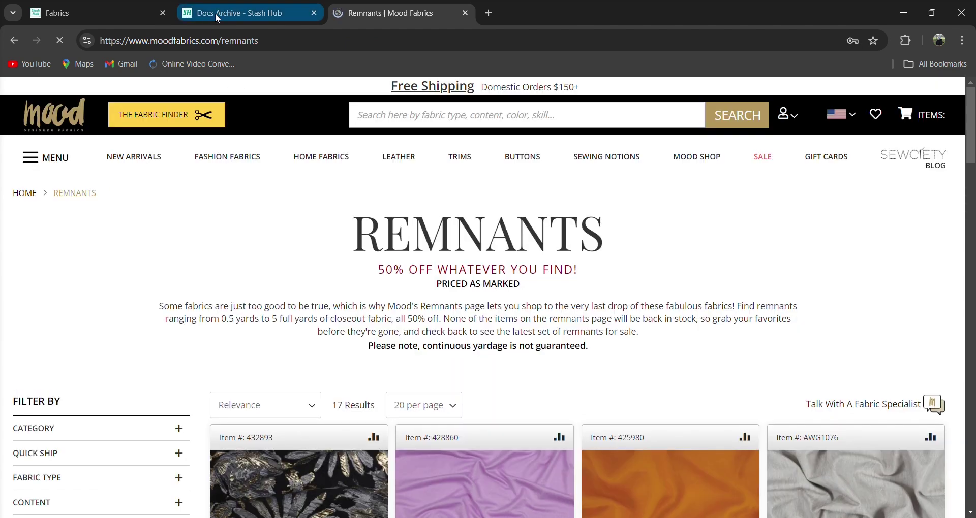
# - In Stash Hub, replace the chart and zipper images with the wide fabric shot and a folded-fabric photo, and confirm the image selection
pyautogui.click(115, 16)
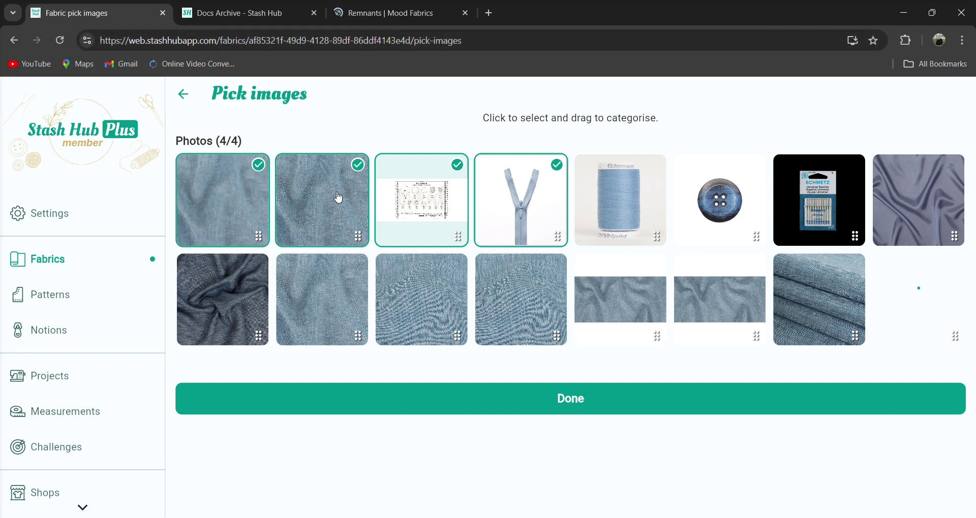
pyautogui.click(390, 200)
pyautogui.click(515, 214)
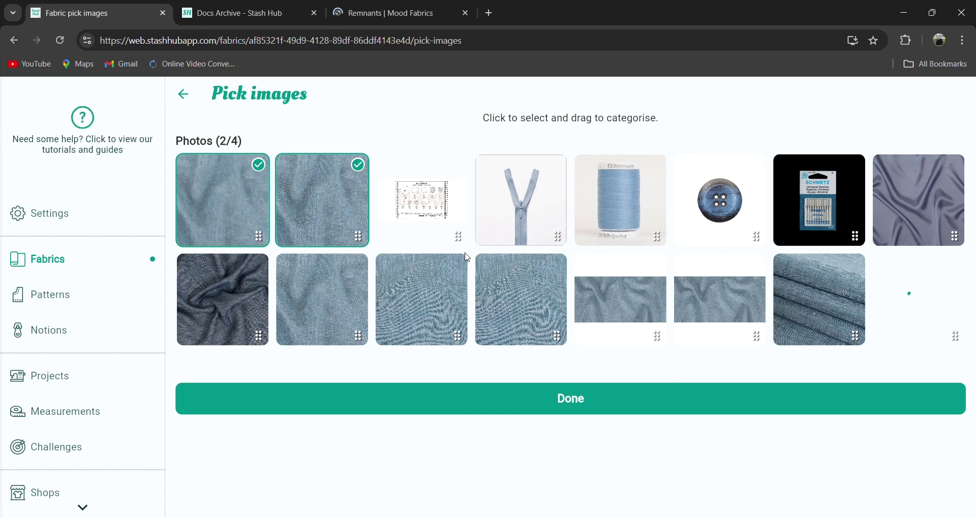
pyautogui.click(617, 305)
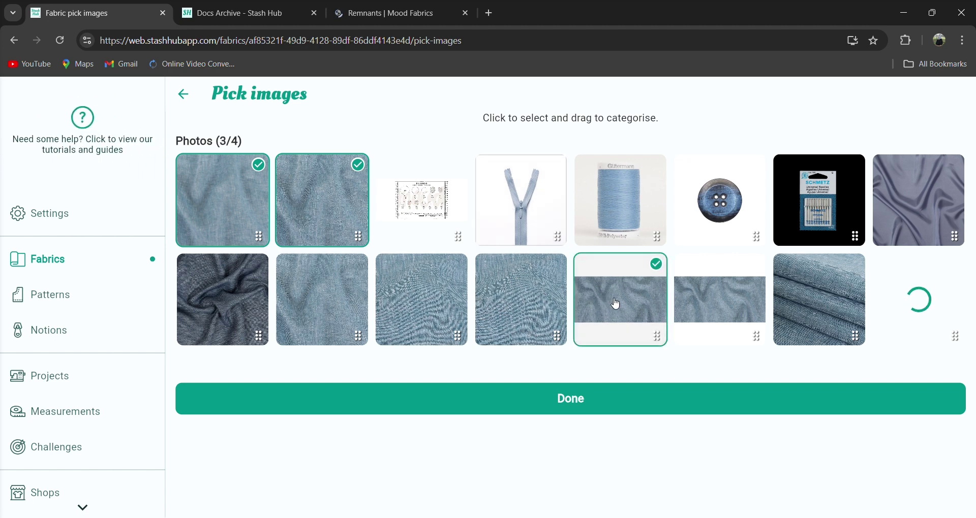
pyautogui.click(817, 305)
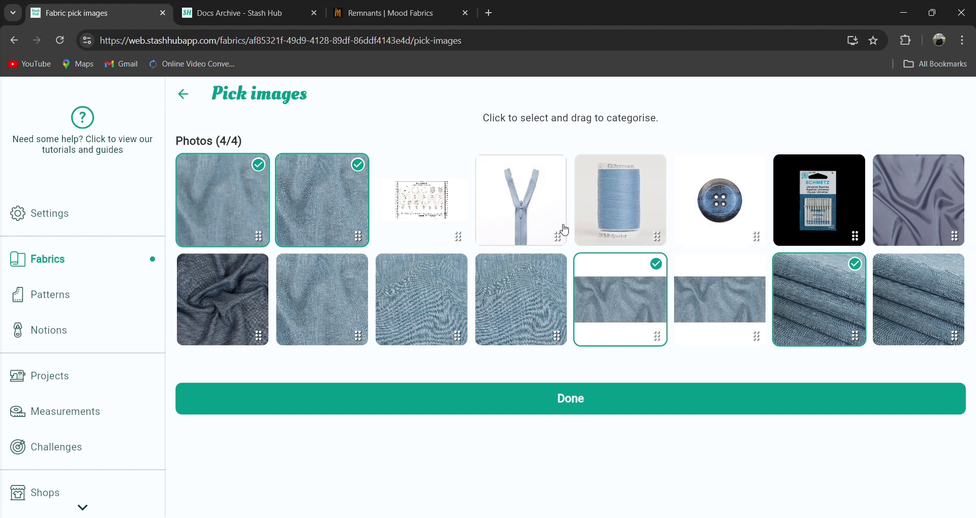
pyautogui.click(534, 399)
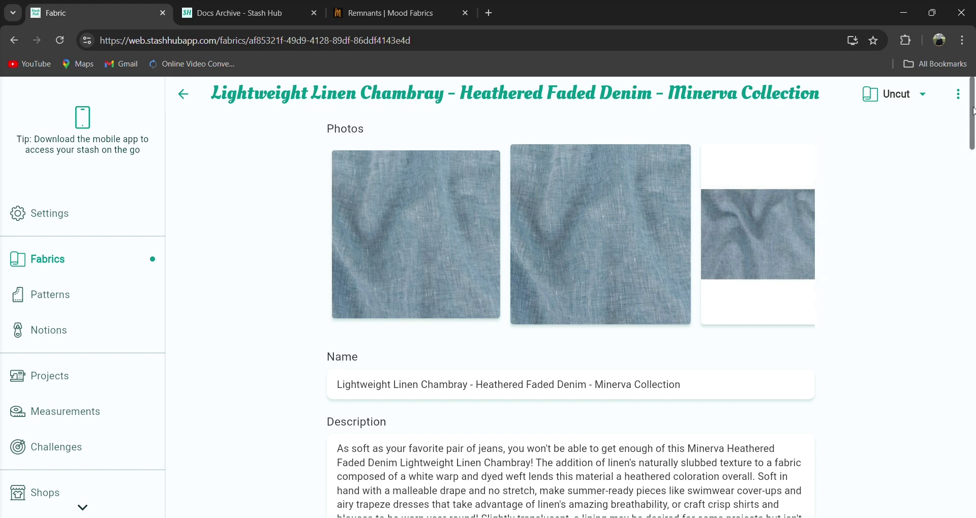
# - Review the generated fabric record's name, description, lengths, width and weight, and view the available stash status options
pyautogui.scroll(-4, 972, 153)
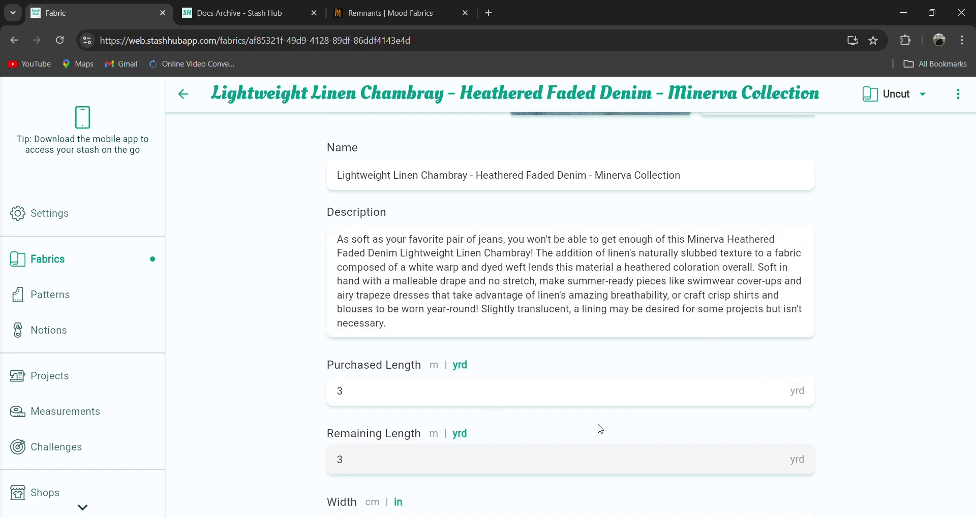
pyautogui.scroll(-7, 974, 192)
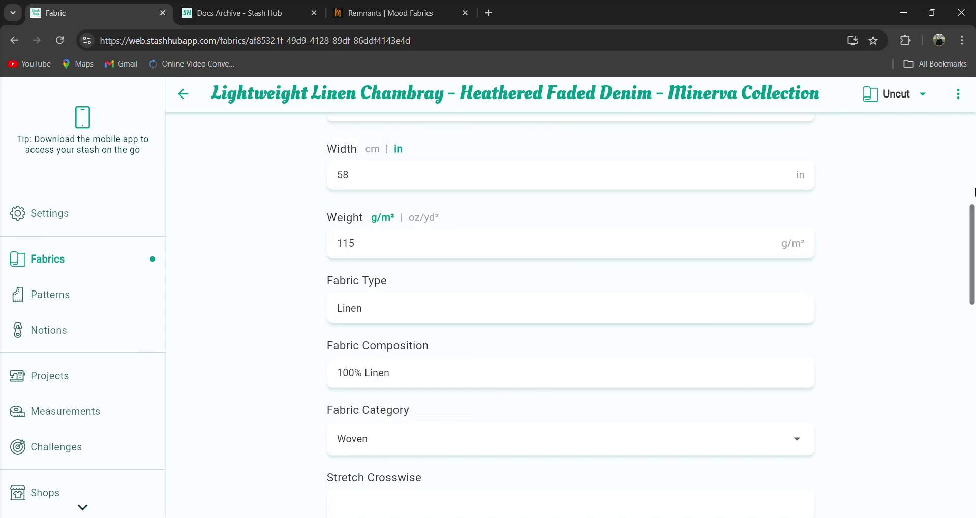
pyautogui.click(929, 110)
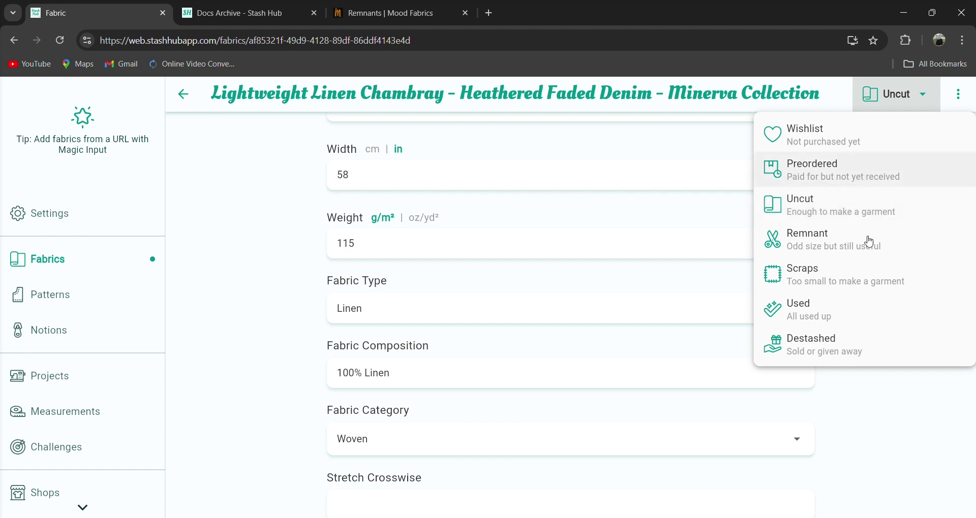
pyautogui.click(875, 432)
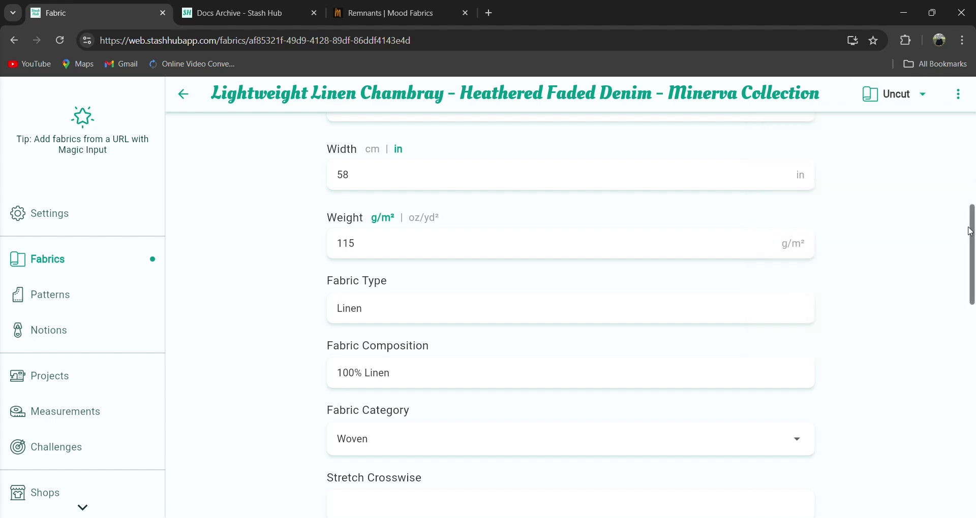
# - Examine the record's fabric type, composition, category, stretch, price, shop, colours, design, tags, location and link
pyautogui.scroll(-1, 972, 231)
pyautogui.moveTo(972, 231); pyautogui.dragTo(972, 250)
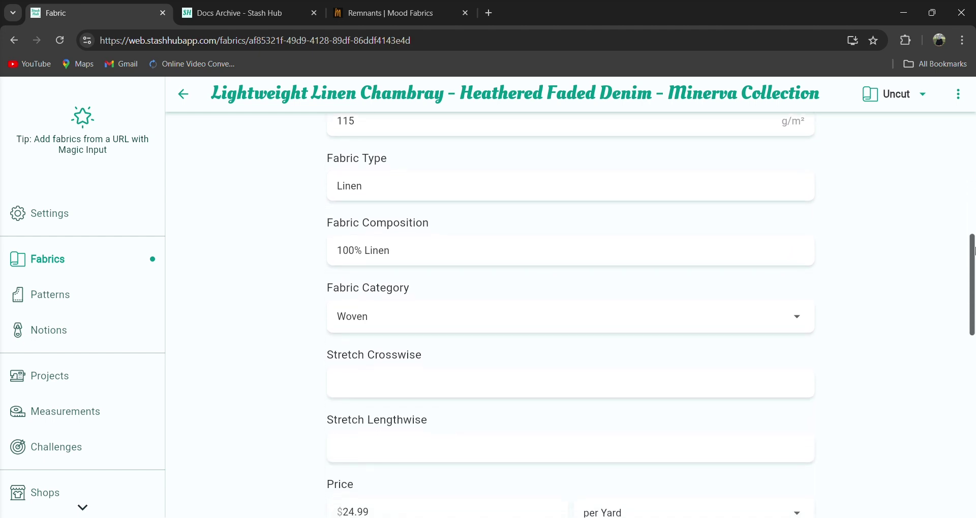
pyautogui.scroll(3, 685, 198)
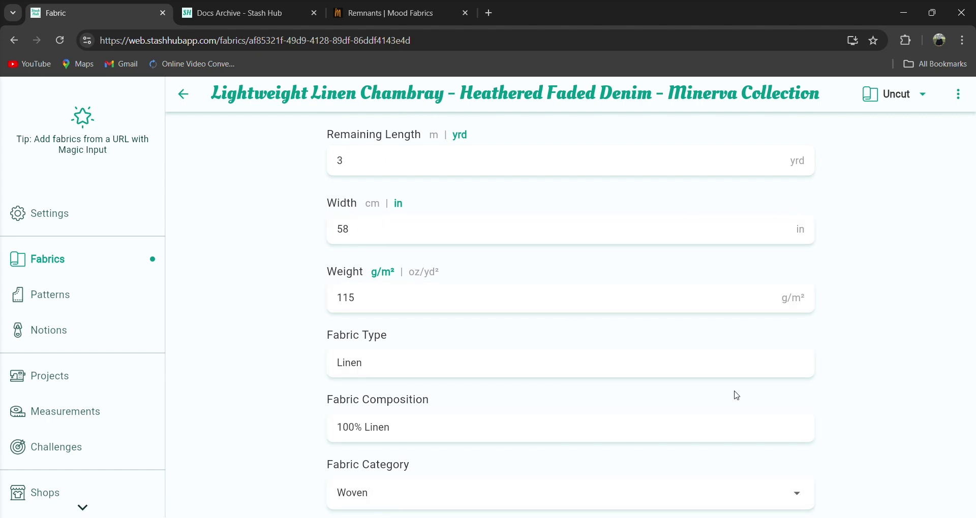
pyautogui.moveTo(973, 246); pyautogui.dragTo(973, 333)
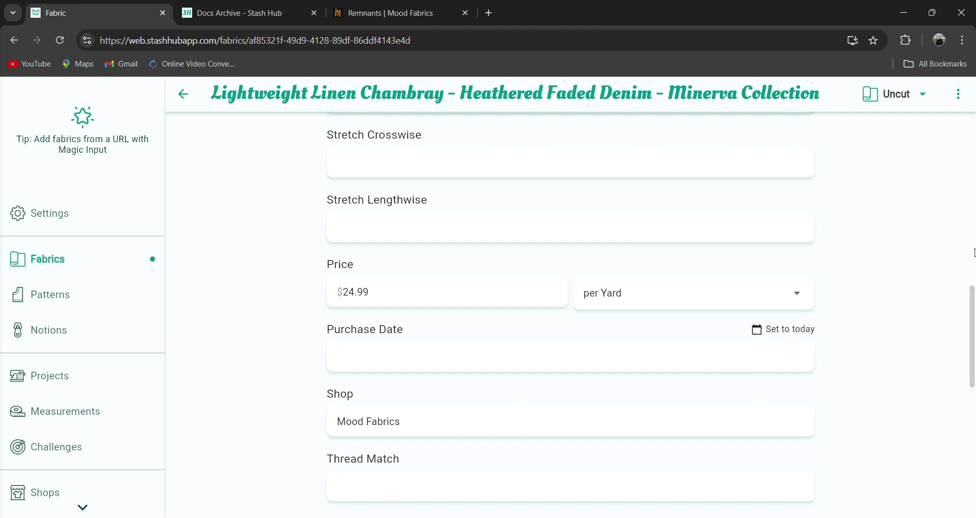
pyautogui.moveTo(972, 300); pyautogui.dragTo(973, 388)
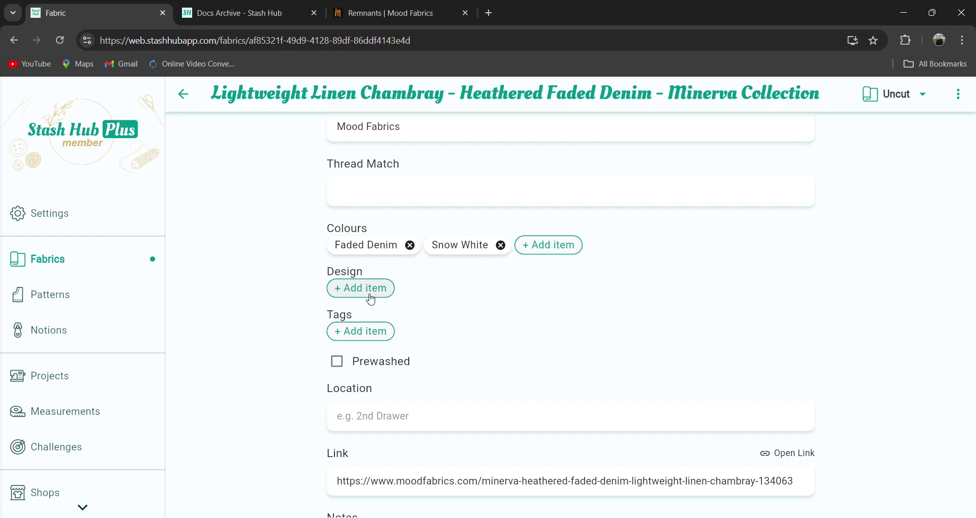
# - Return to the linen chambray product page on the Mood Fabrics site and look up its pattern in the specifications
pyautogui.click(423, 13)
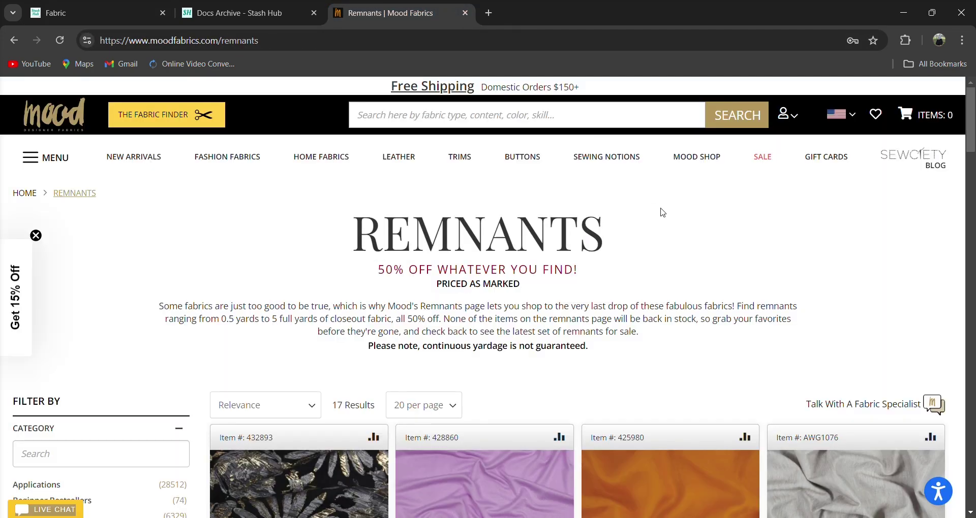
pyautogui.click(15, 40)
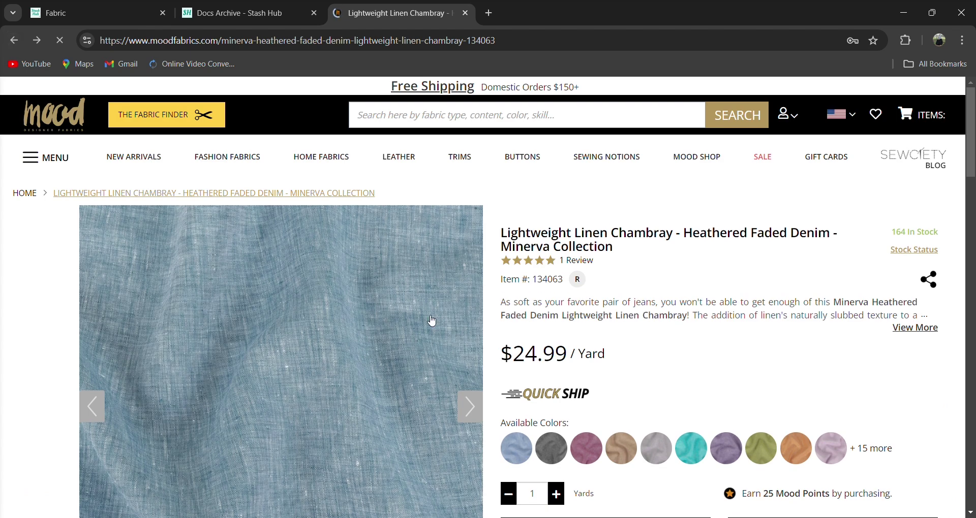
pyautogui.scroll(-10, 940, 214)
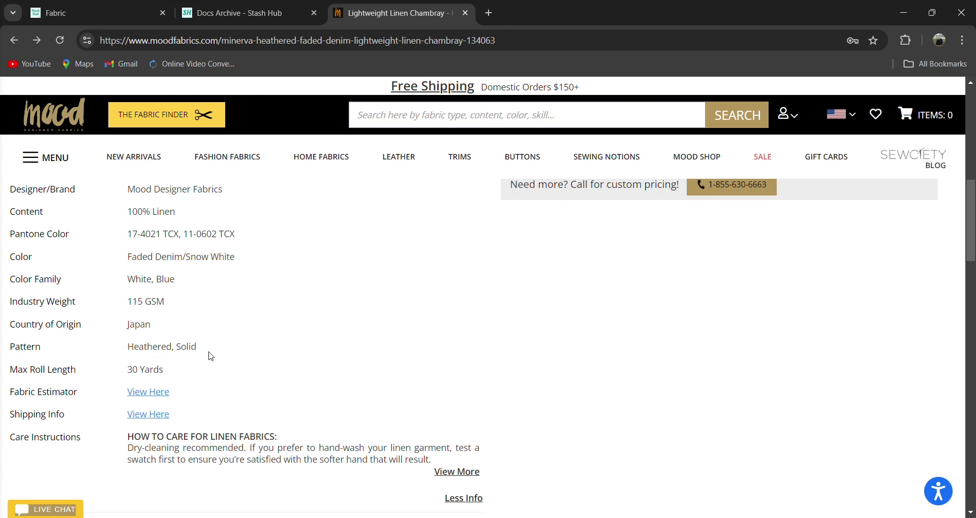
# - Back in Stash Hub, add Solid as the design of the linen chambray fabric record
pyautogui.click(123, 12)
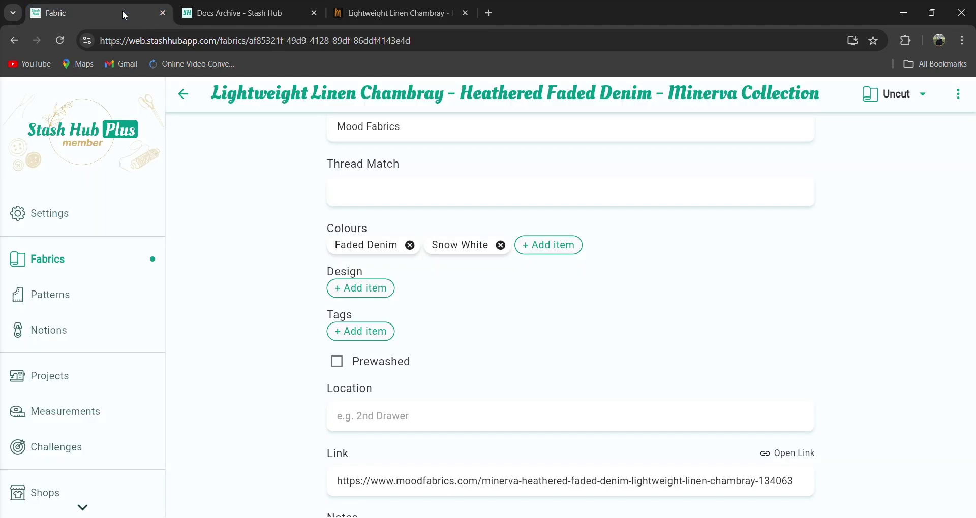
pyautogui.click(361, 288)
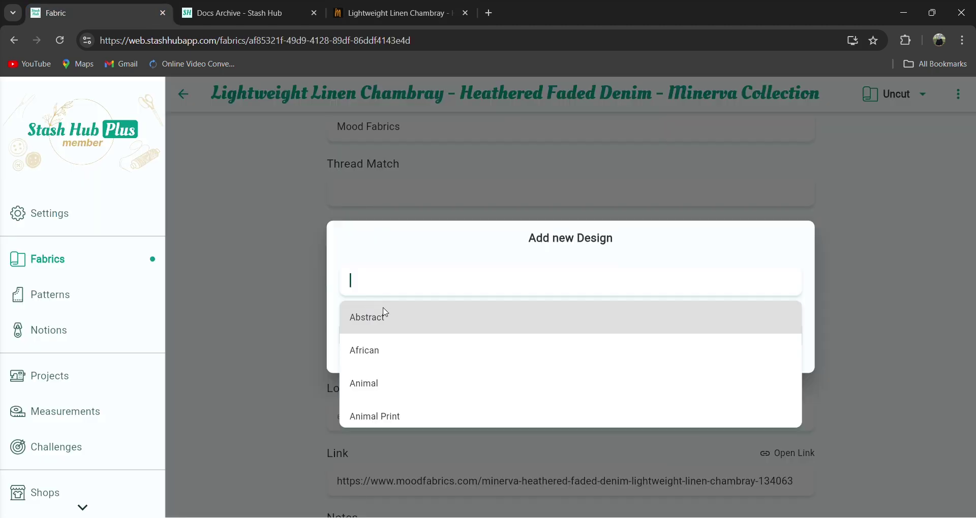
pyautogui.write('so')
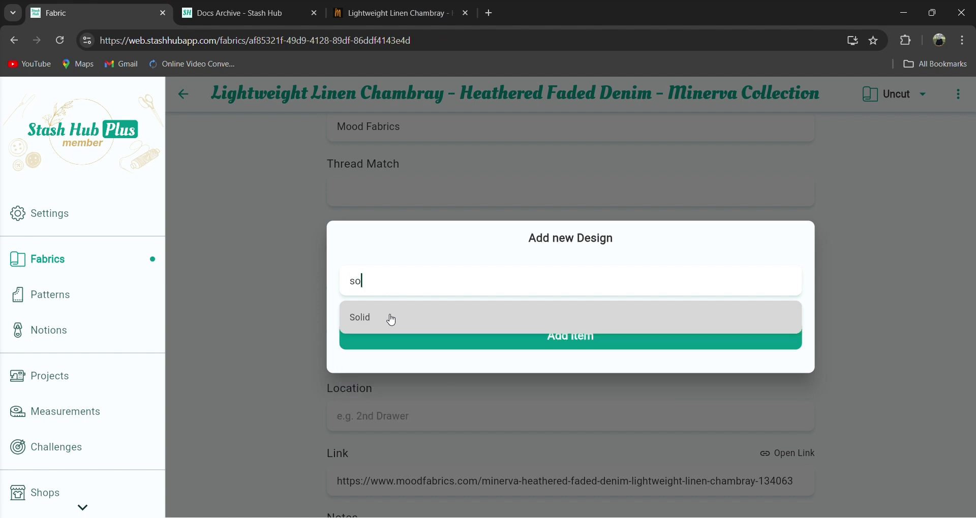
pyautogui.click(391, 320)
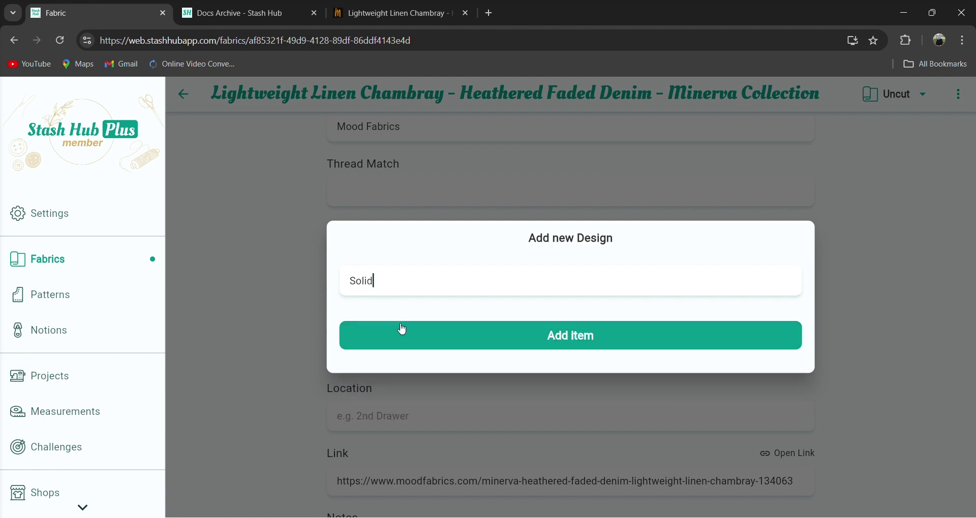
pyautogui.click(417, 336)
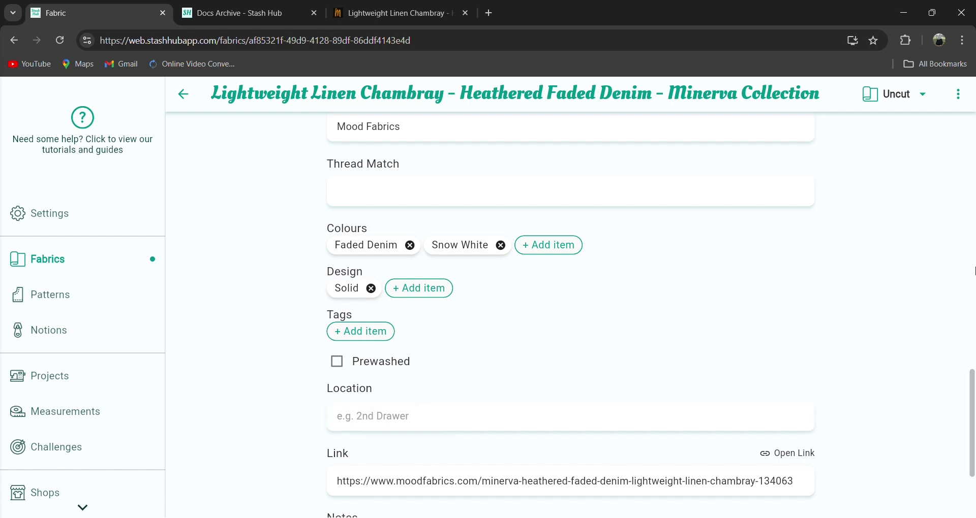
# - Review the rest of the fabric record down to the notes and linked projects, and leave the record
pyautogui.scroll(-3, 971, 383)
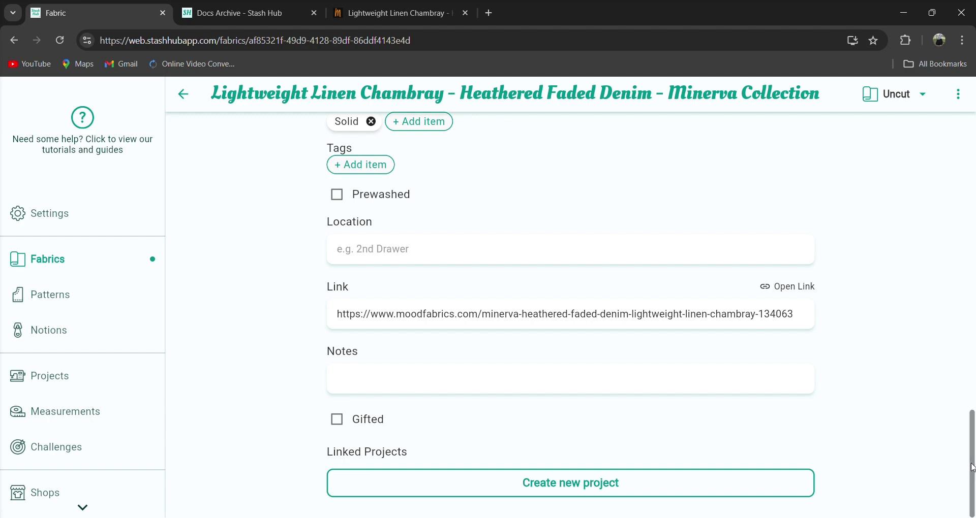
pyautogui.moveTo(973, 469); pyautogui.dragTo(973, 135)
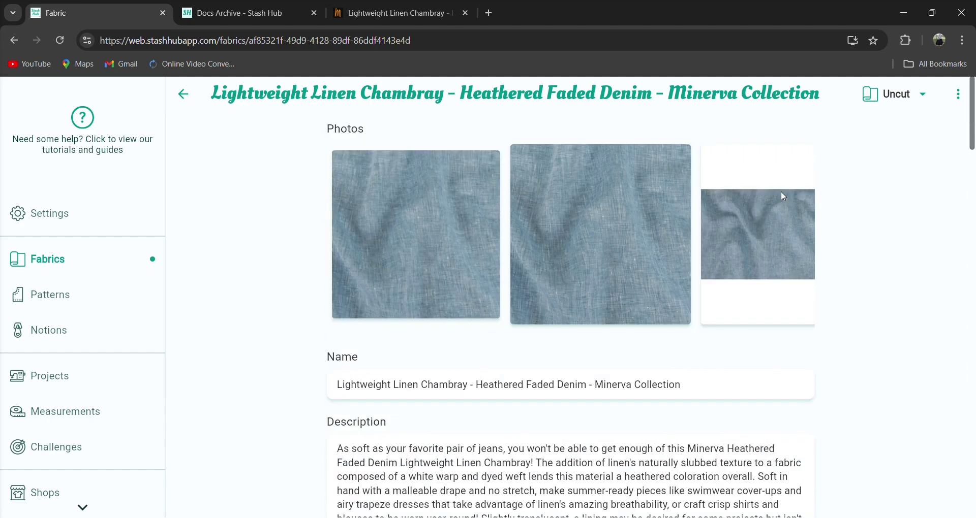
pyautogui.click(186, 96)
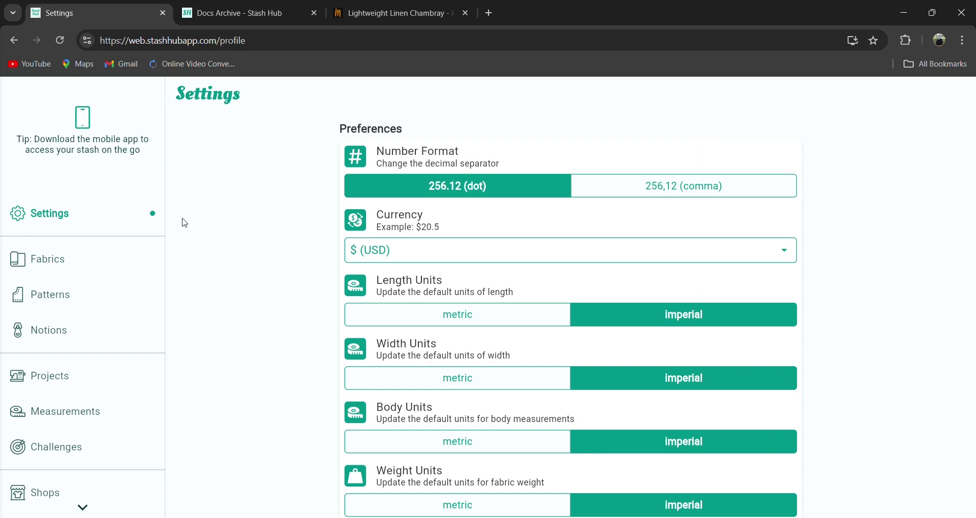
# - Find the Lightweight Linen Chambray fabric in the fabrics list and examine its photos, name and description
pyautogui.click(86, 264)
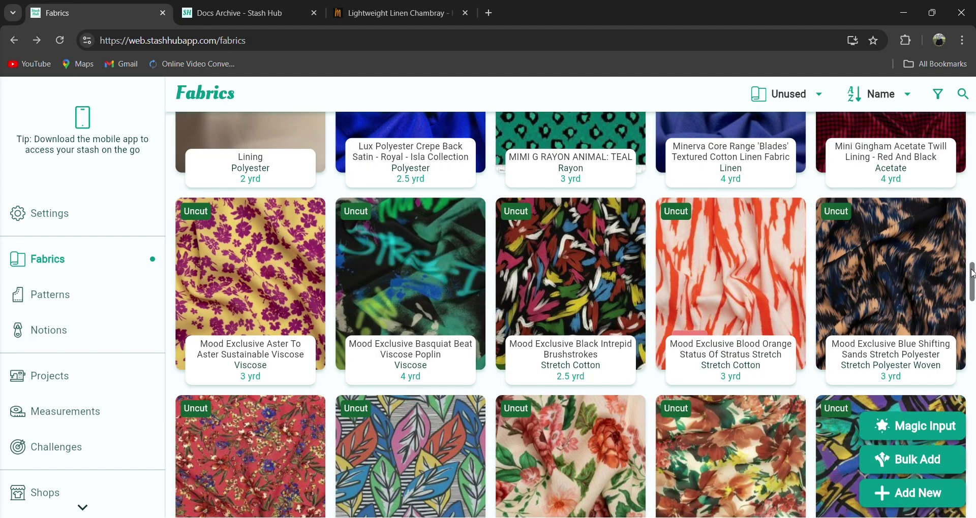
pyautogui.moveTo(972, 282); pyautogui.dragTo(972, 248)
pyautogui.click(726, 251)
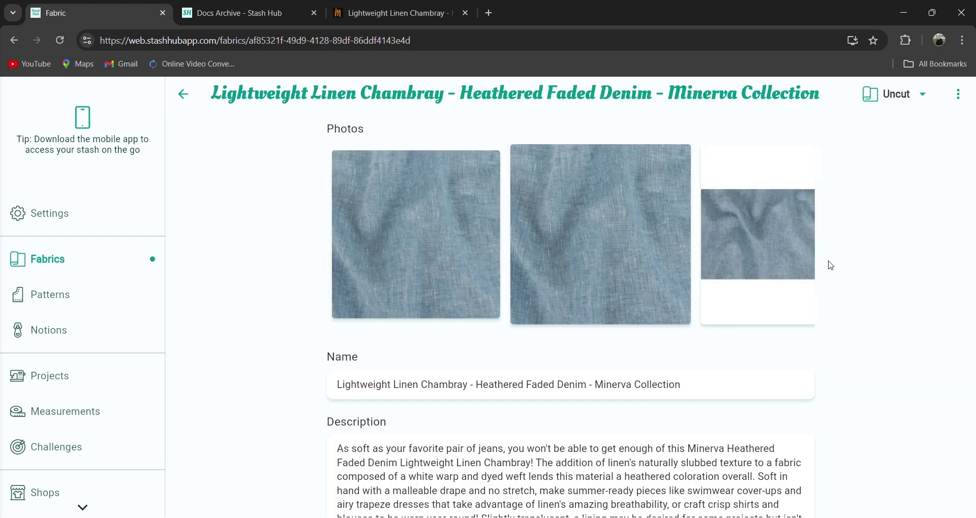
pyautogui.moveTo(972, 145); pyautogui.dragTo(830, 192)
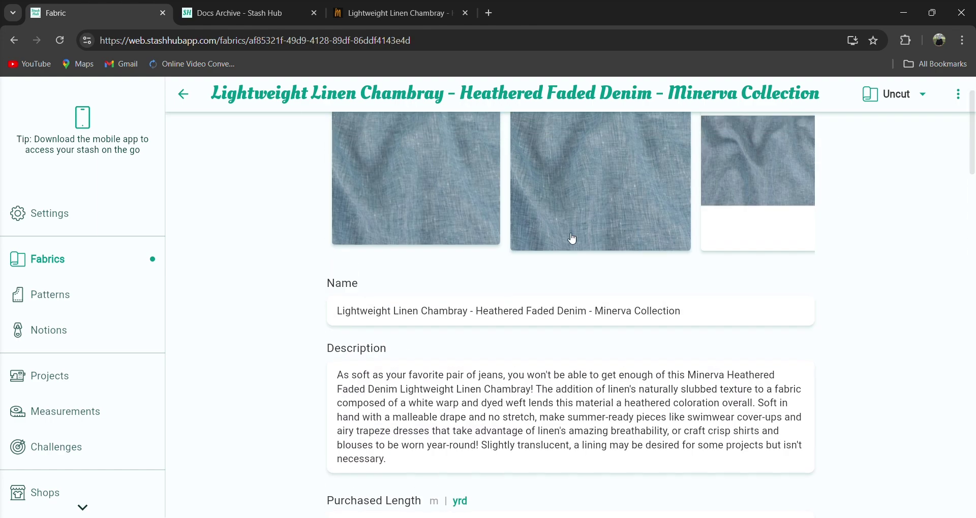
# - Reopen the Lightweight Linen Chambray - Heathered Faded Denim record from the fabrics list and delete it
pyautogui.click(183, 94)
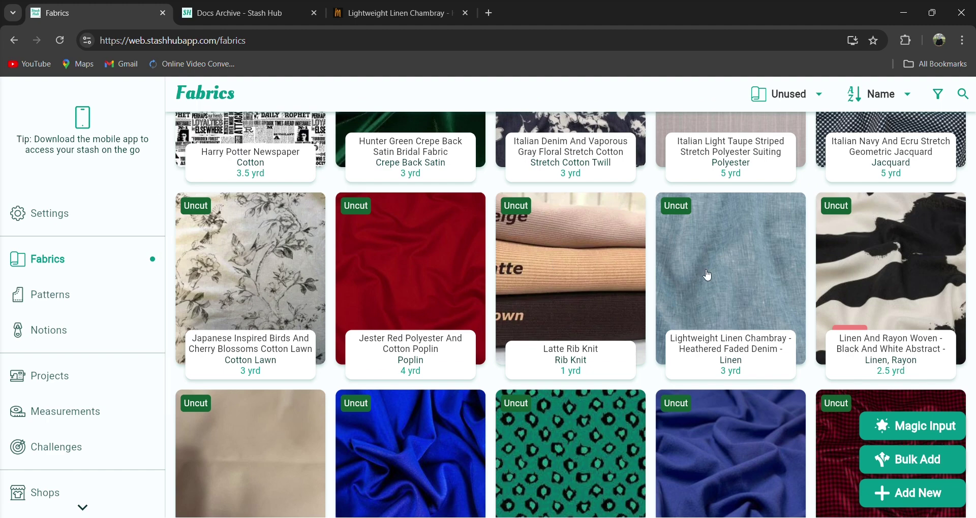
pyautogui.click(702, 309)
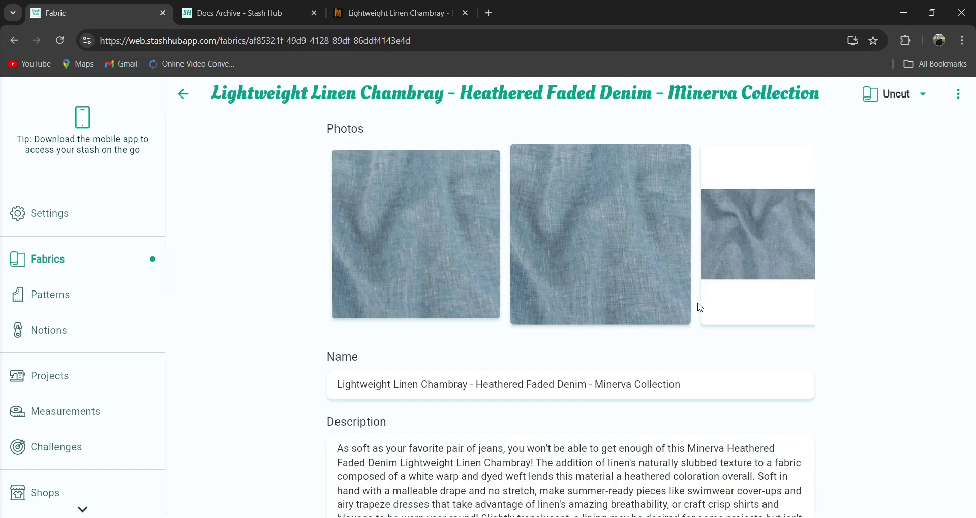
pyautogui.click(958, 96)
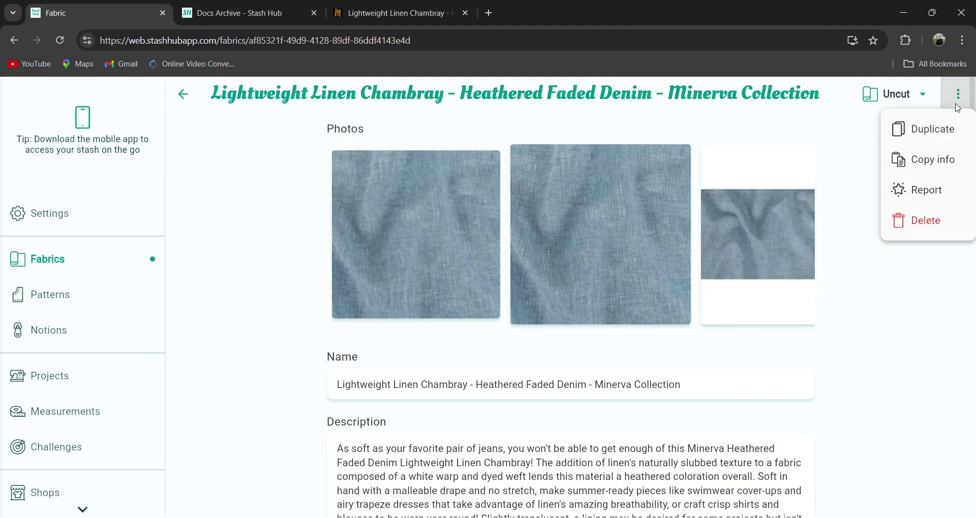
pyautogui.click(920, 222)
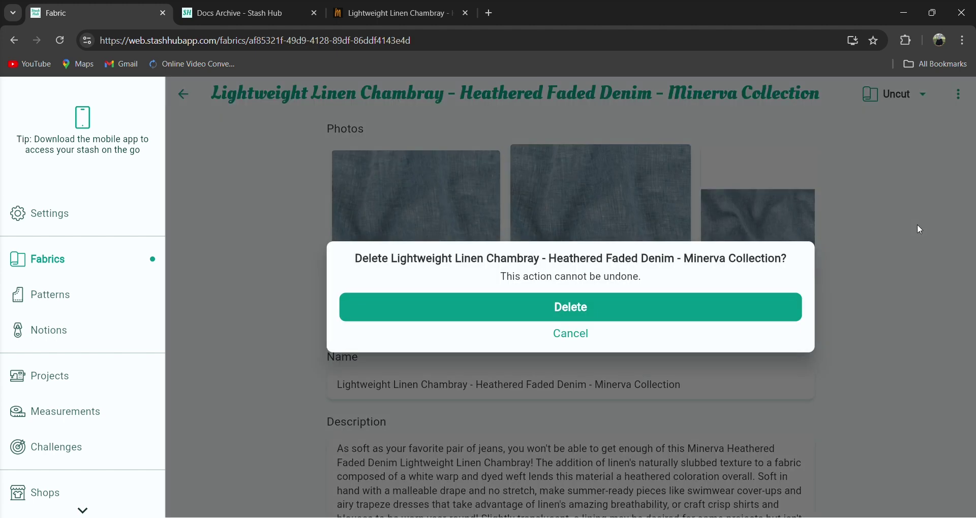
pyautogui.click(586, 310)
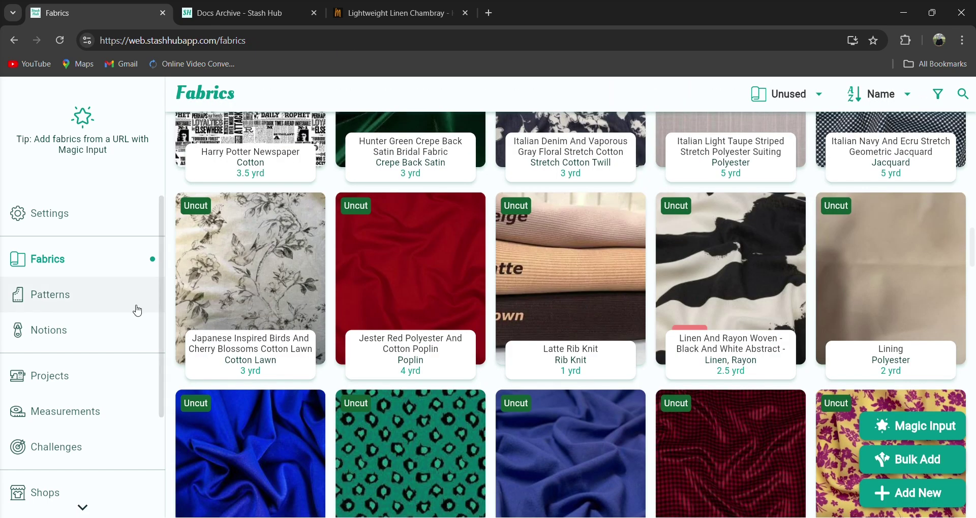
# - Open the Me2082 pattern in the pattern stash and examine its photos, line drawings, fabric requirements, format and sewing level
pyautogui.click(78, 304)
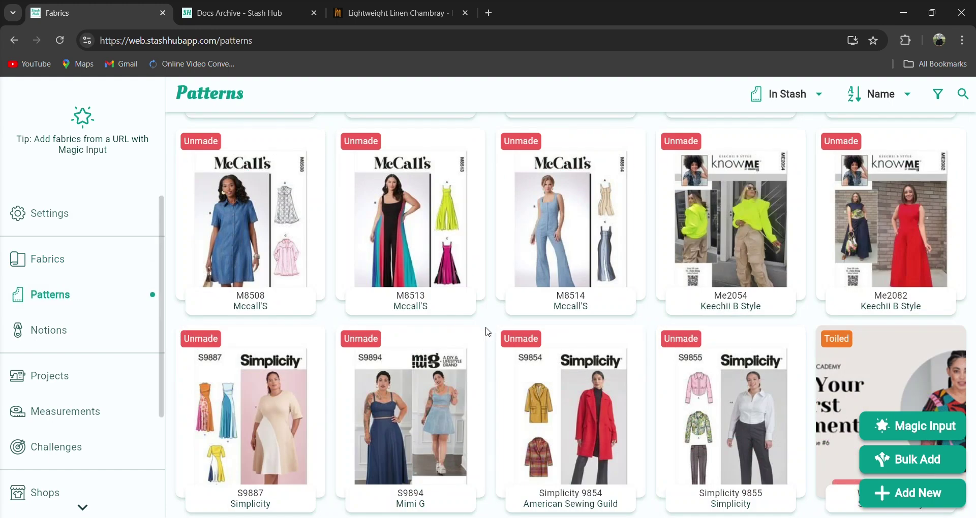
pyautogui.click(901, 266)
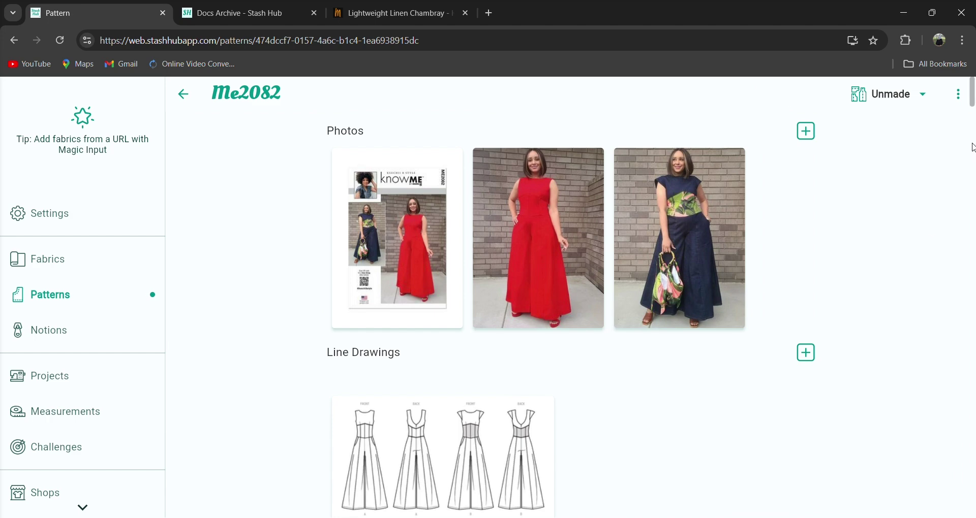
pyautogui.moveTo(973, 104); pyautogui.dragTo(973, 301)
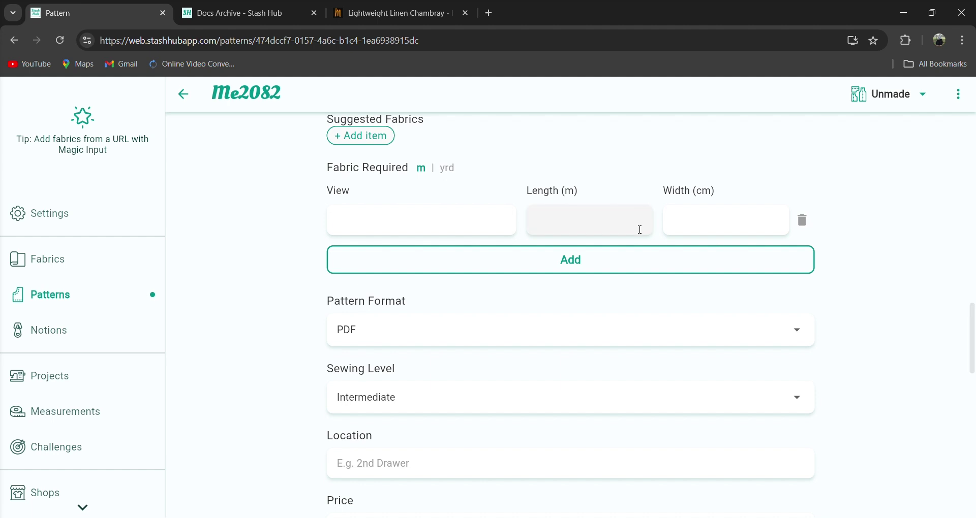